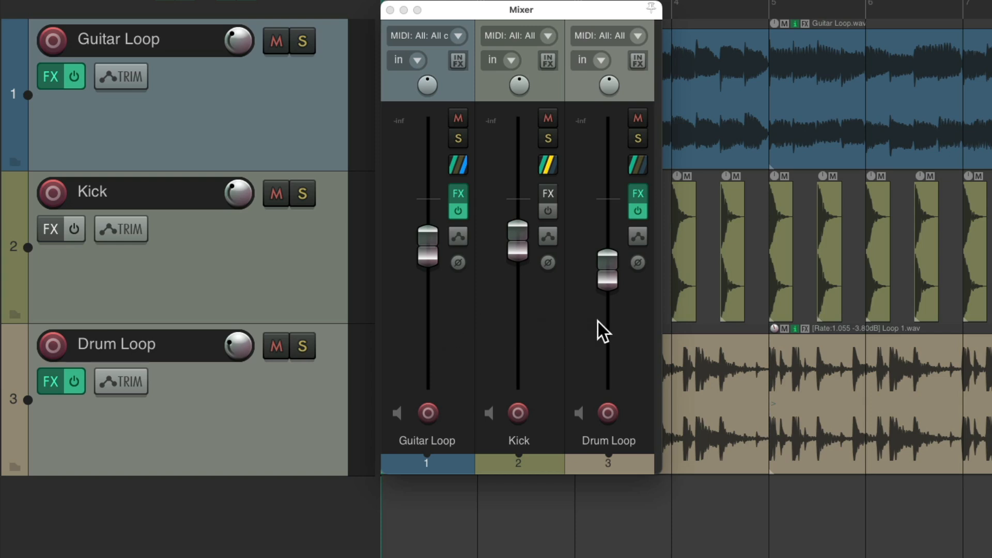
Step: Compare playback of the mix with the Drum Loop track muted and with it unmuted
click(638, 118)
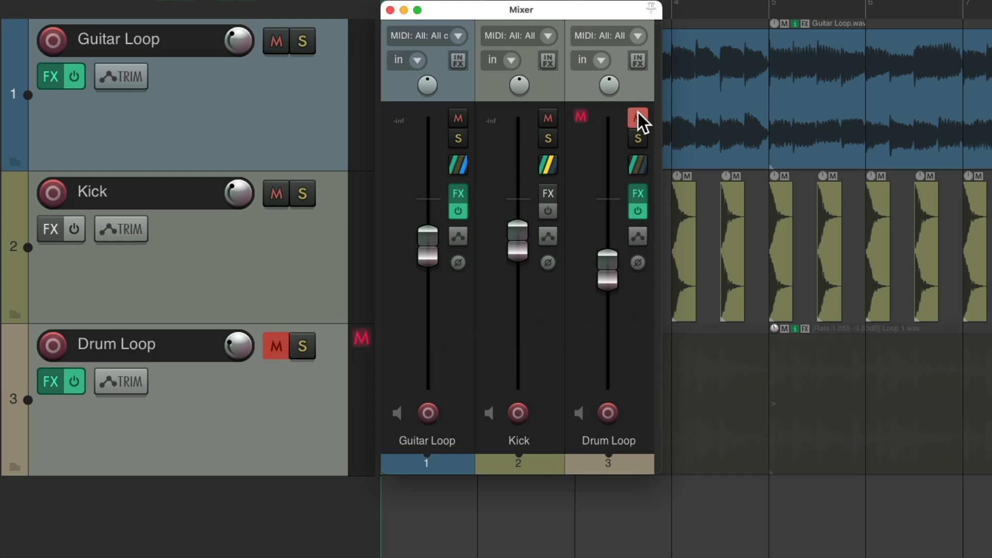
key(space)
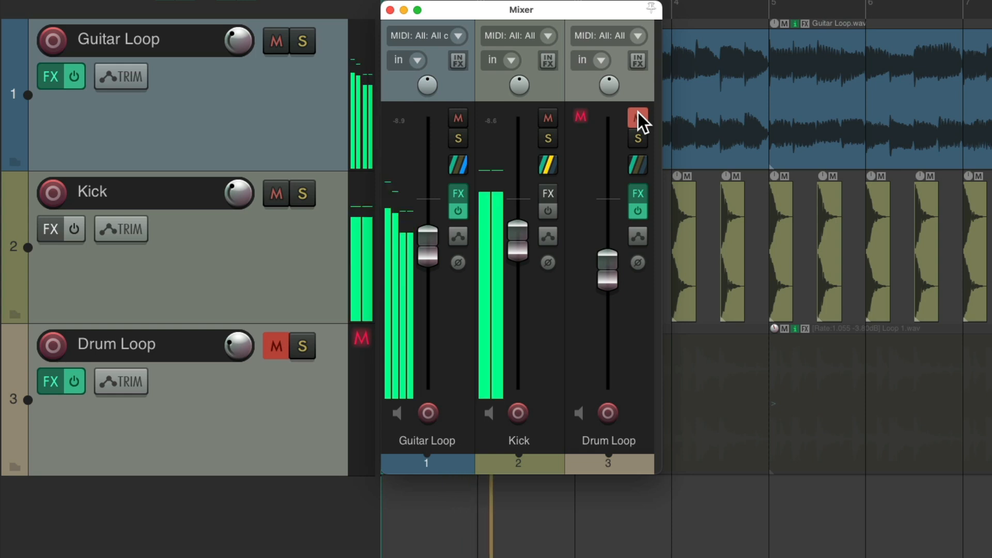
key(space)
click(637, 115)
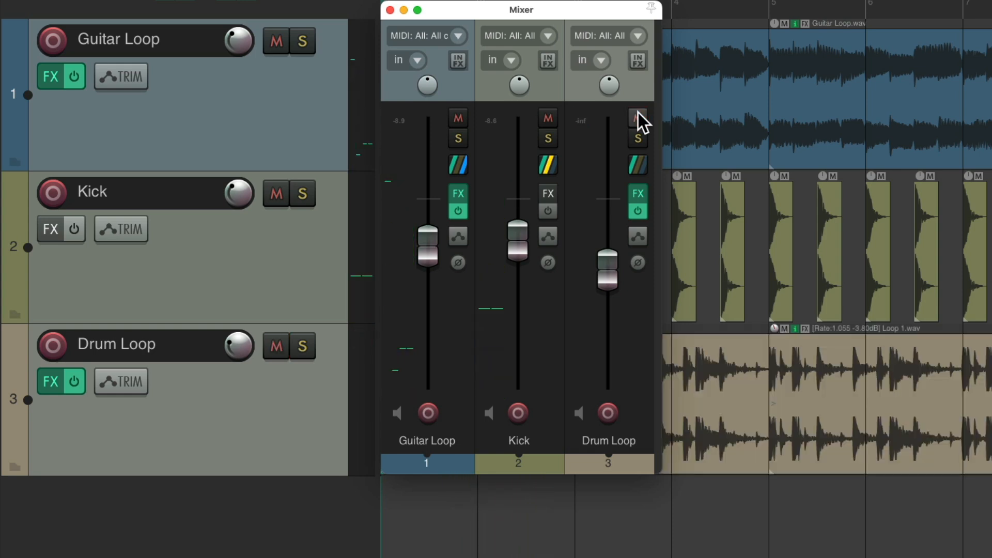
key(space)
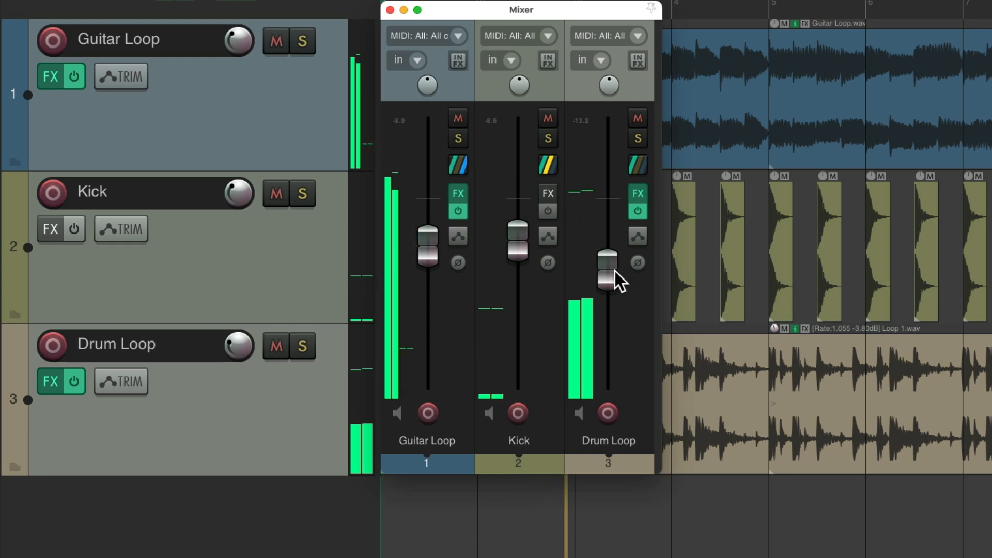
key(space)
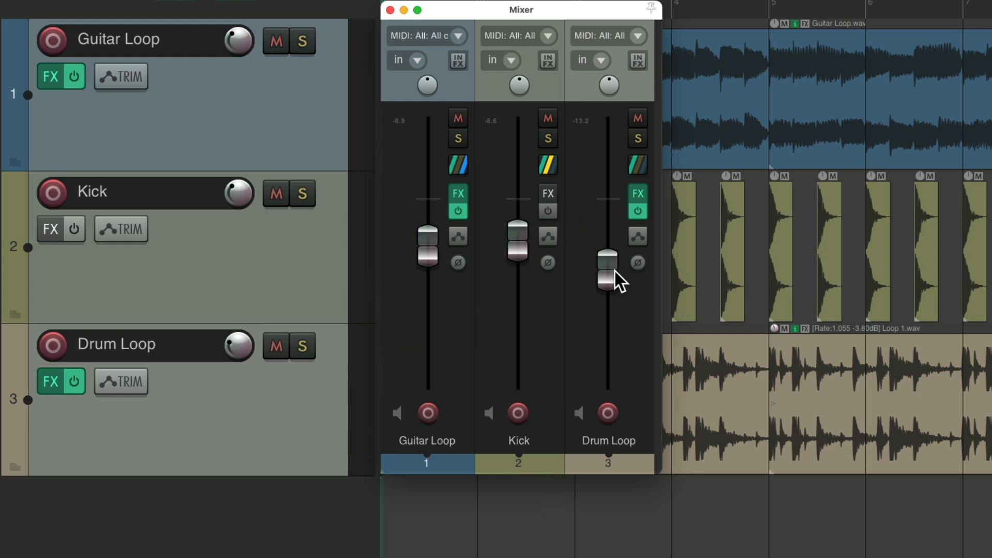
Step: Try repeated manual dips of the Drum Loop volume fader during playback, returning it to its original level after each one
drag(611, 275, 612, 333)
key(space)
key(super+z)
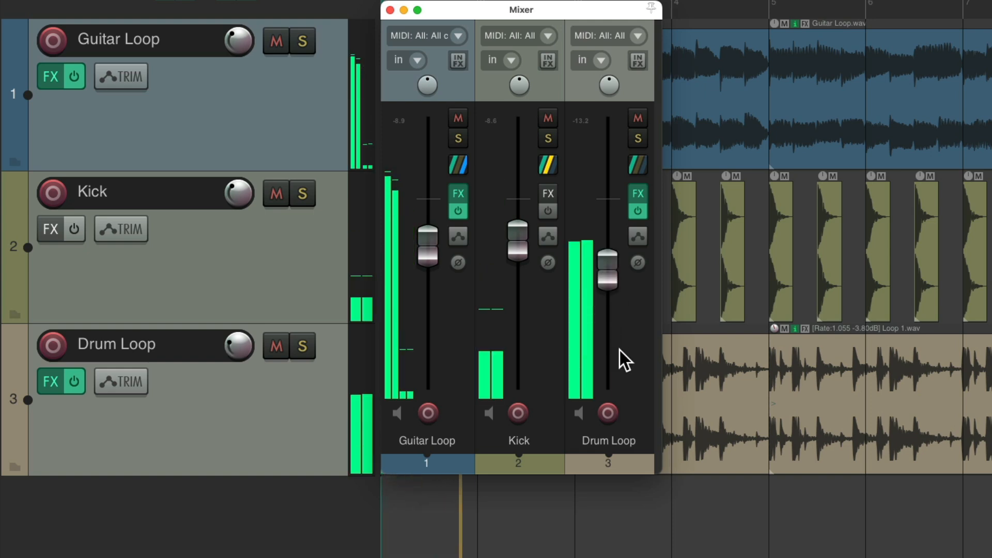
drag(608, 277, 606, 333)
key(super+z)
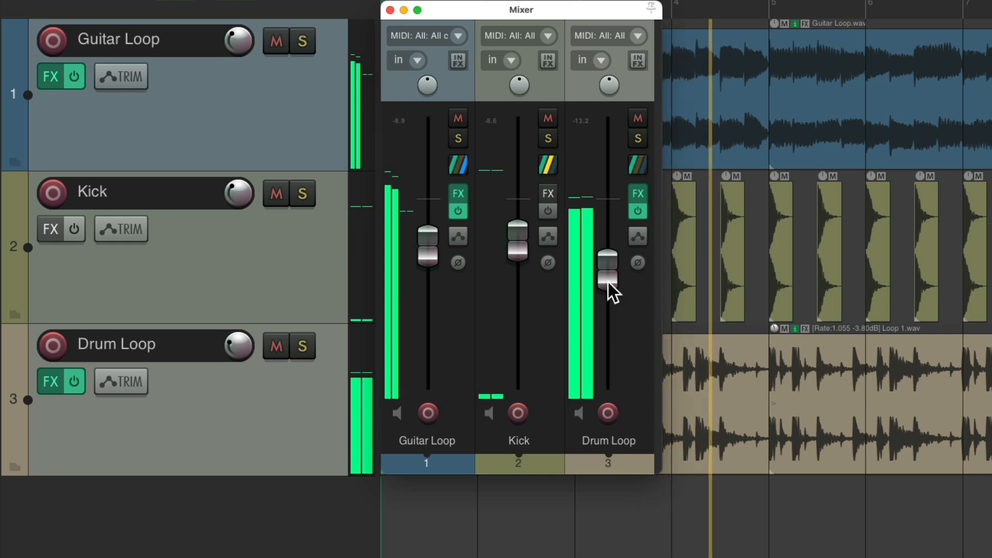
drag(606, 276, 599, 329)
key(super+z)
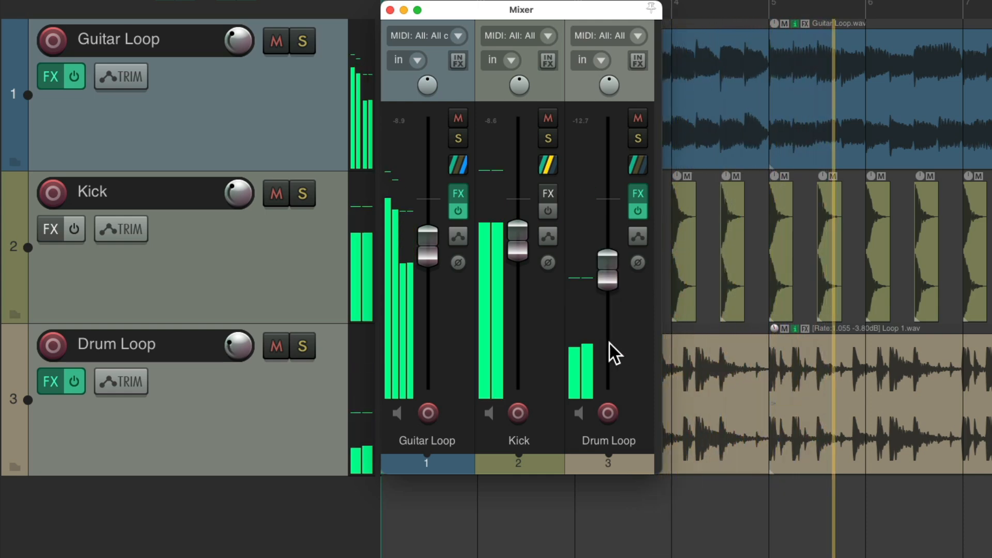
key(space)
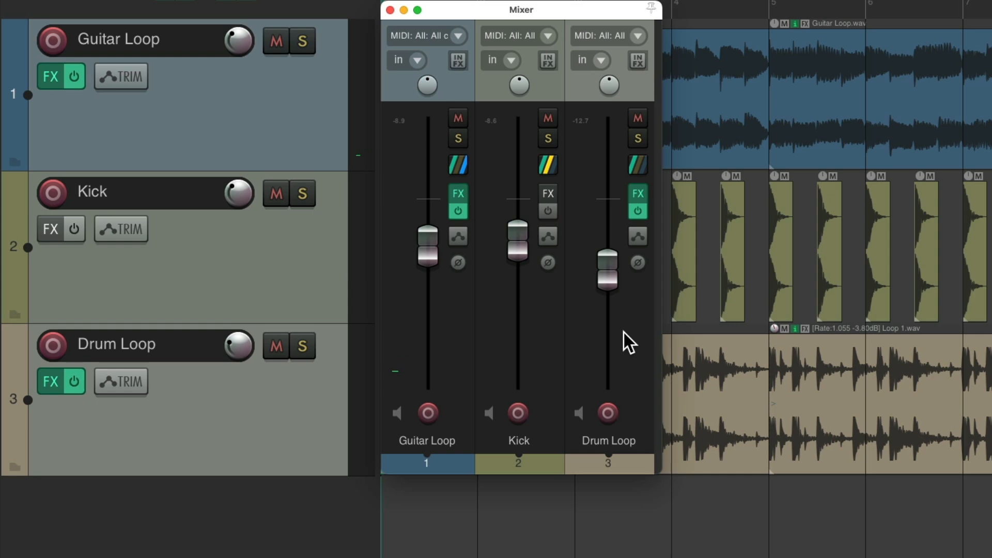
Step: Record four Drum Loop volume fader dips to about -31.6 dB in Touch automation mode and play the recorded moves back
click(639, 236)
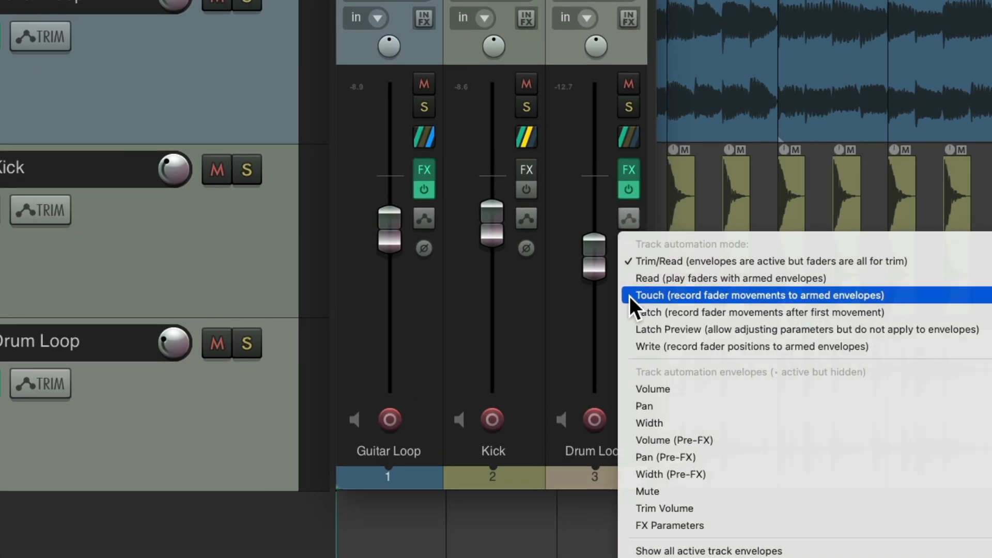
click(629, 296)
drag(594, 261, 607, 326)
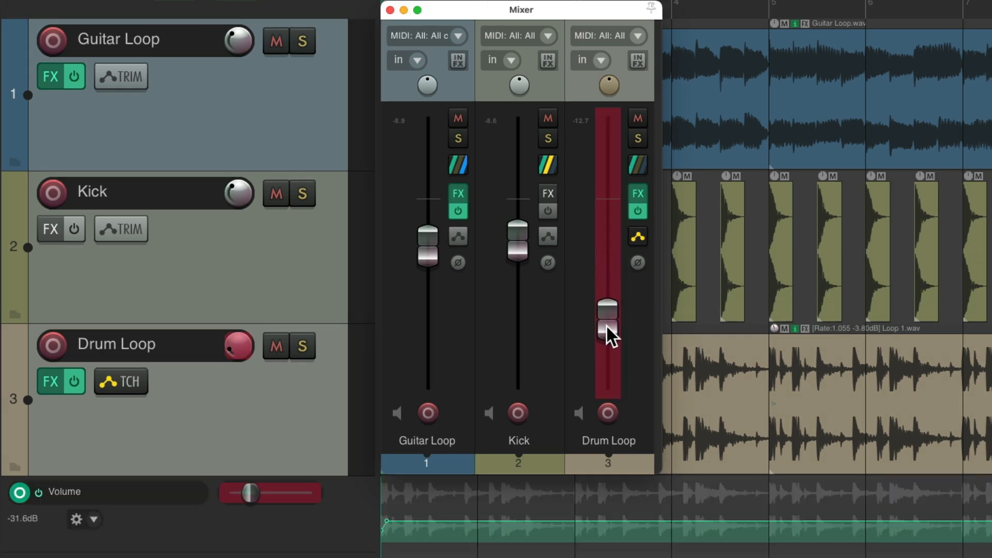
key(space)
drag(607, 326, 607, 331)
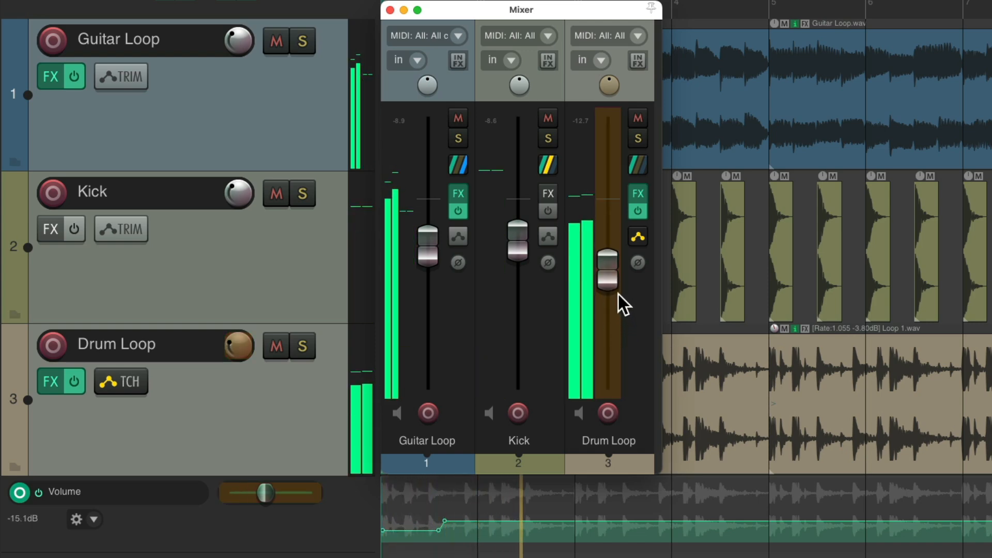
drag(610, 286, 606, 323)
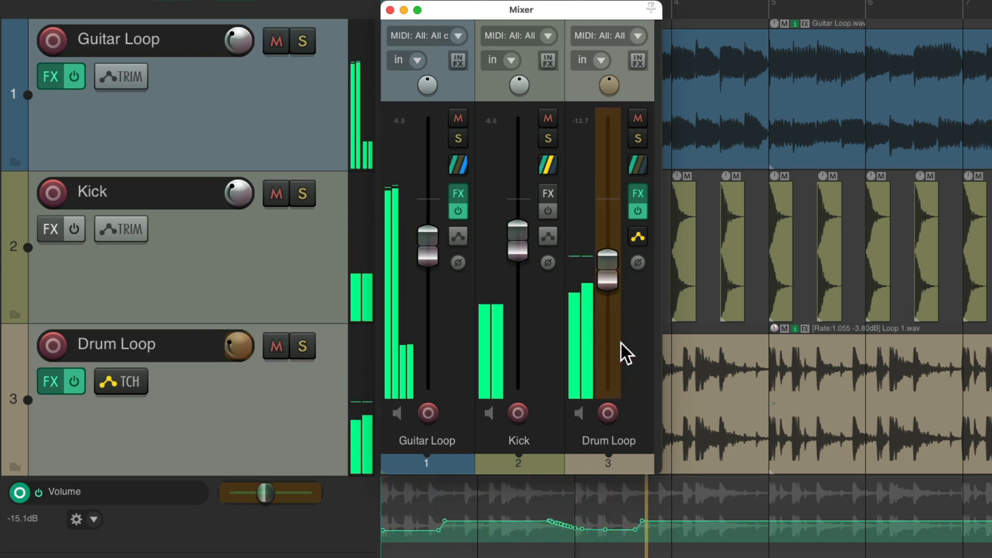
drag(609, 274, 607, 320)
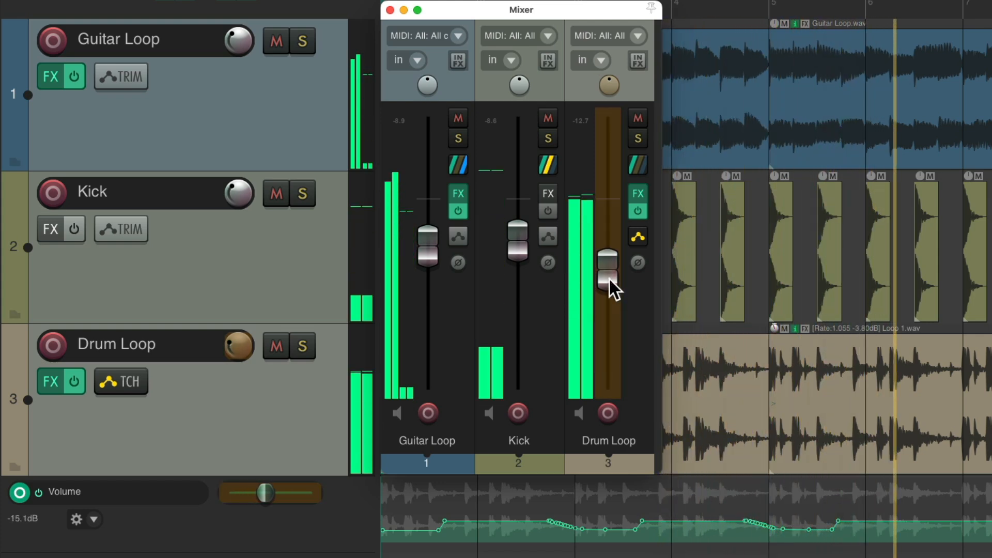
drag(608, 274, 605, 323)
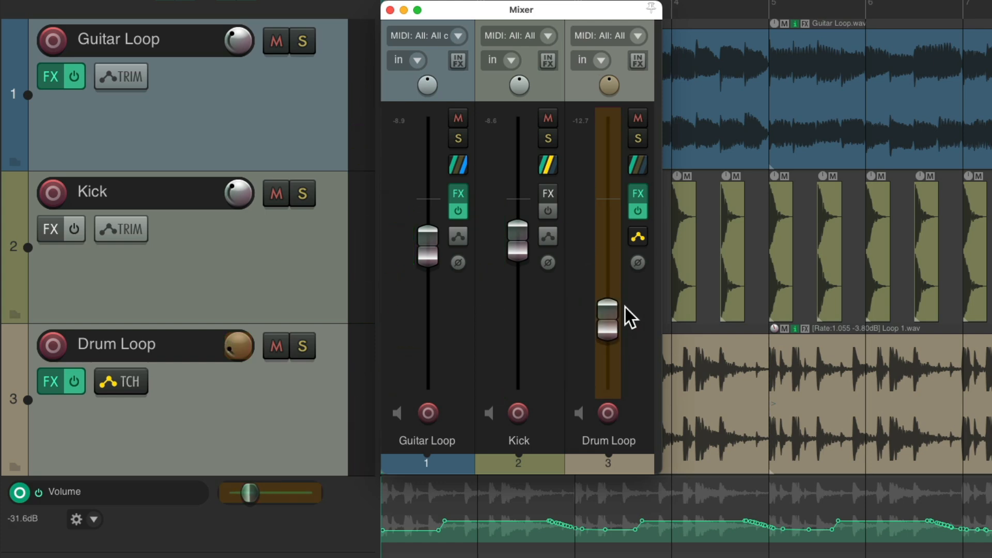
key(space)
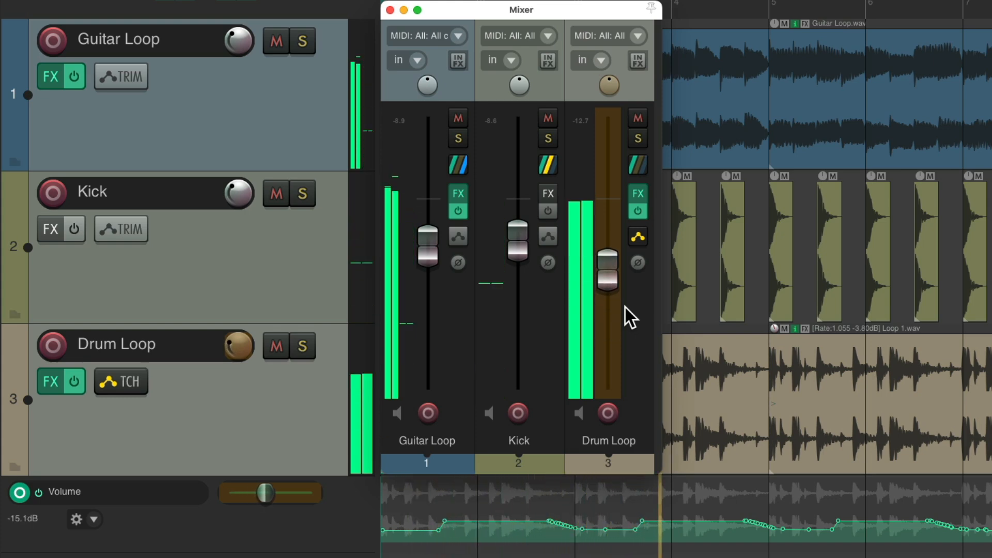
key(space)
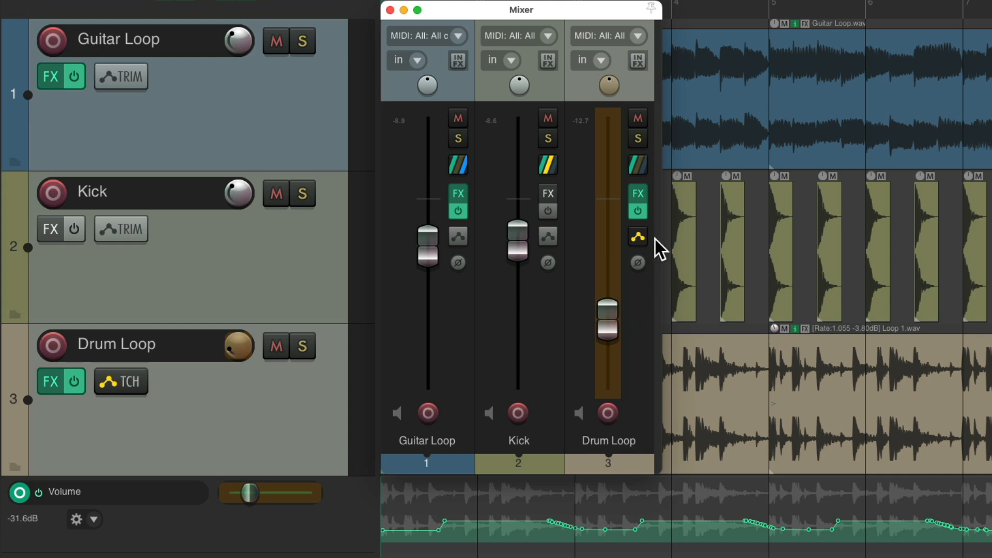
Step: Set the Drum Loop track's automation mode to Trim/Read and play the project to check the recorded volume envelope
click(638, 238)
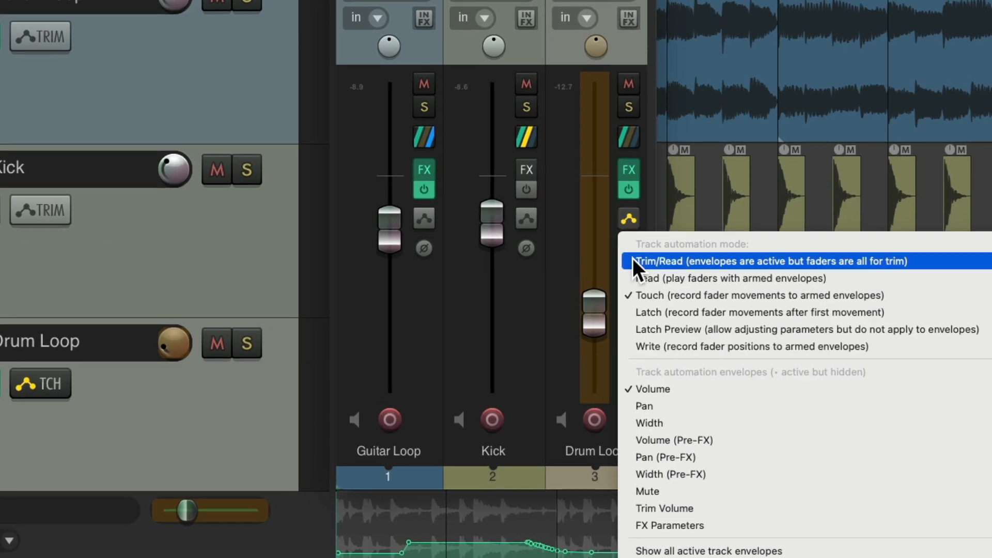
click(632, 258)
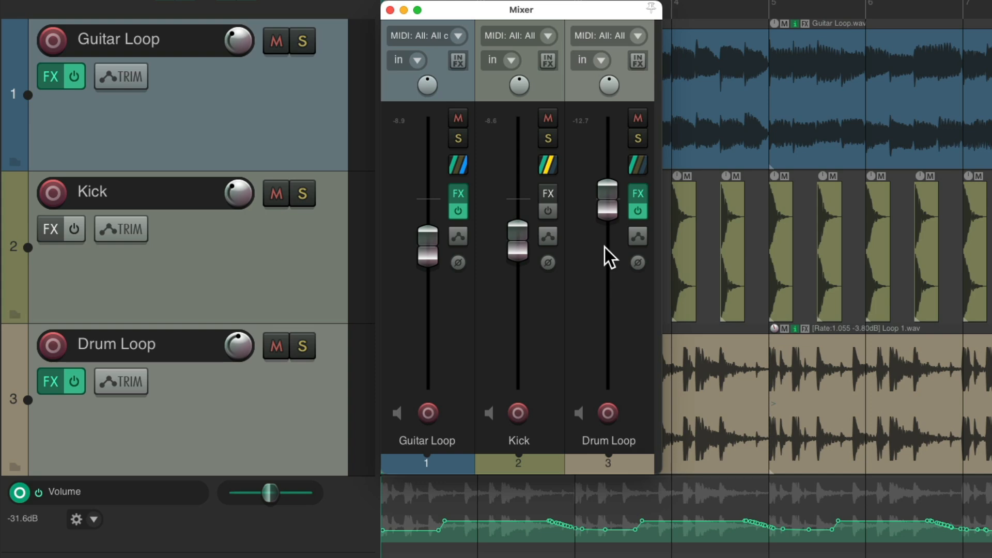
key(space)
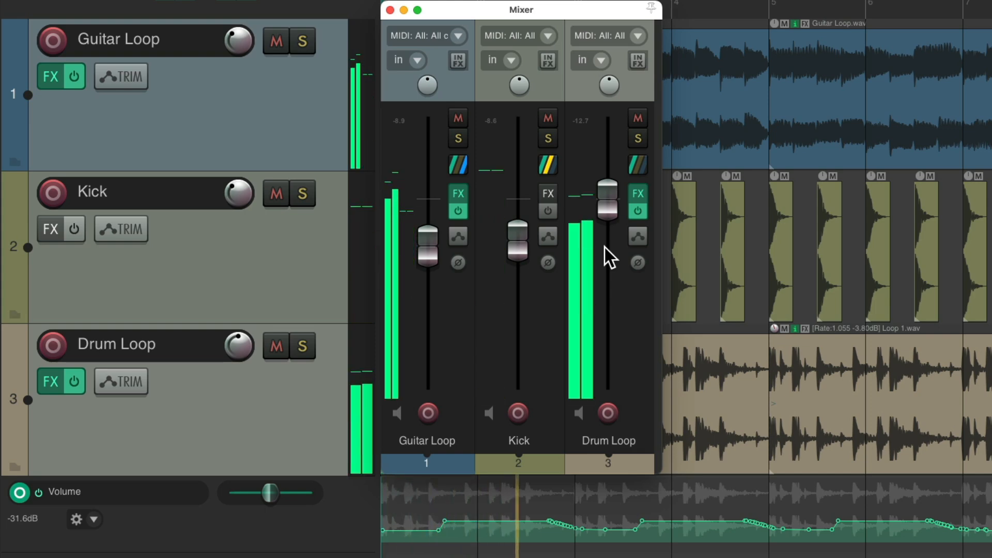
key(space)
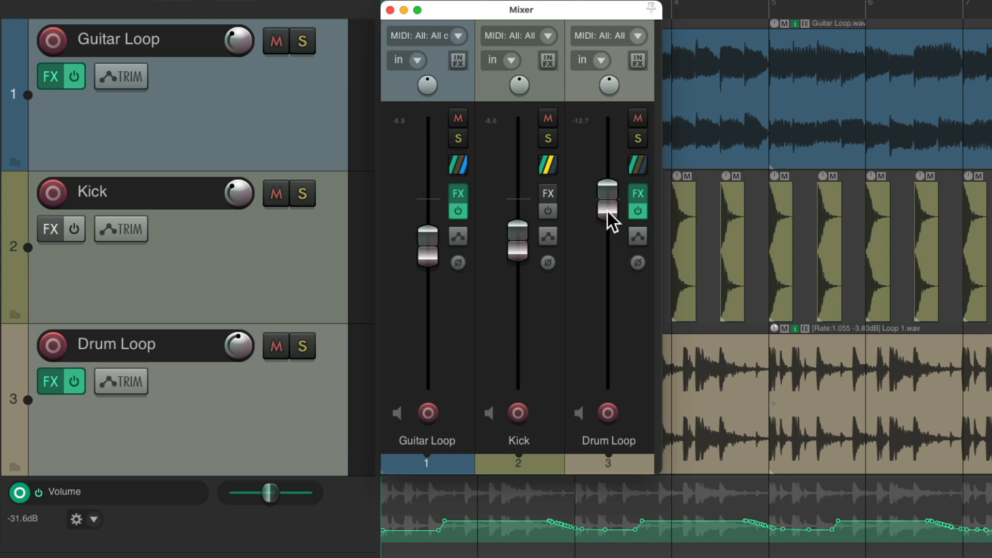
Step: Try a lower and a higher overall Drum Loop trim level during playback, and return the fader to its starting level
drag(606, 216, 606, 225)
key(space)
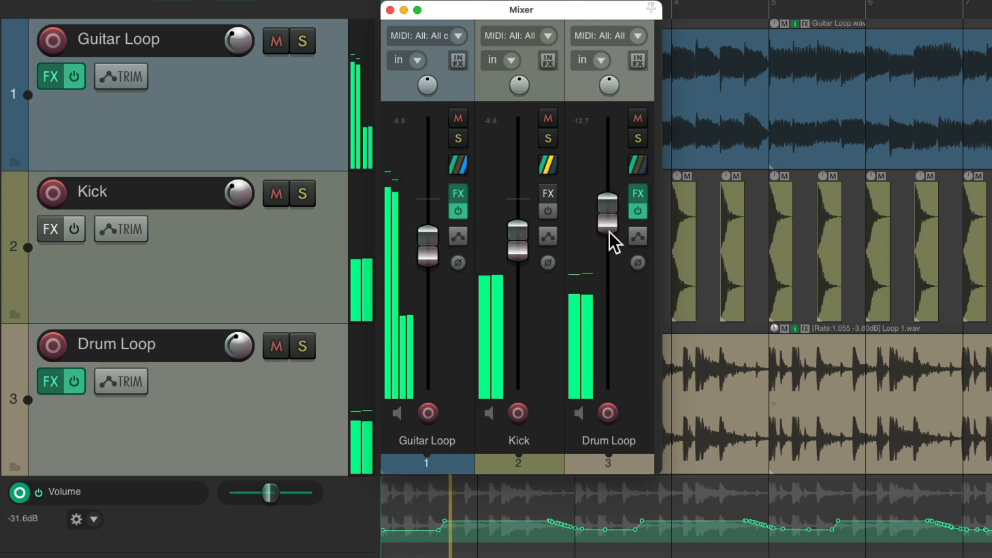
key(space)
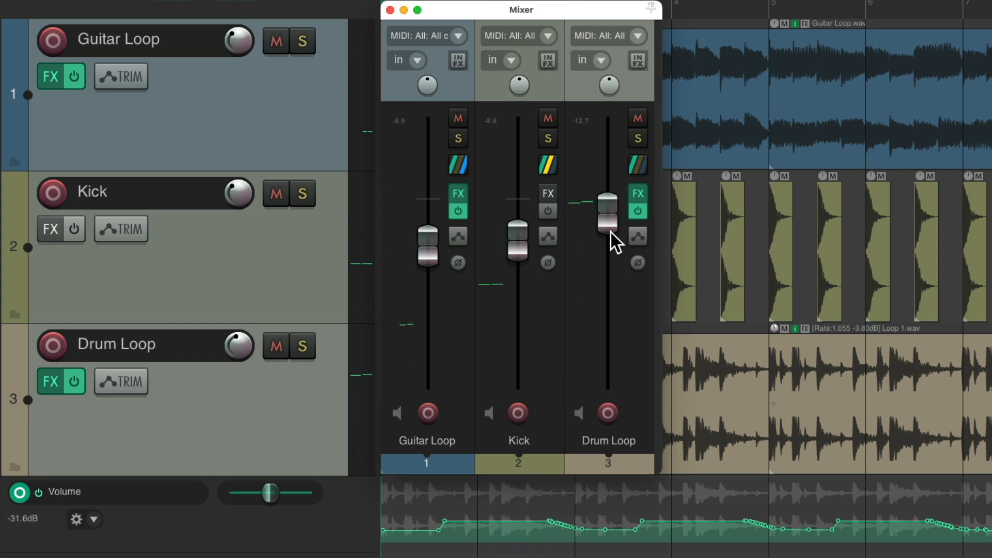
drag(607, 225, 609, 197)
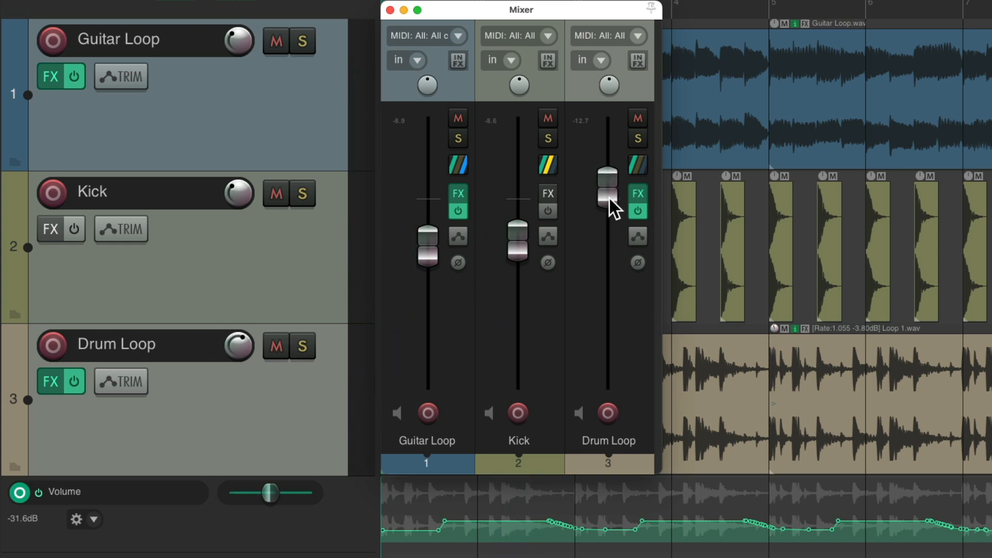
key(space)
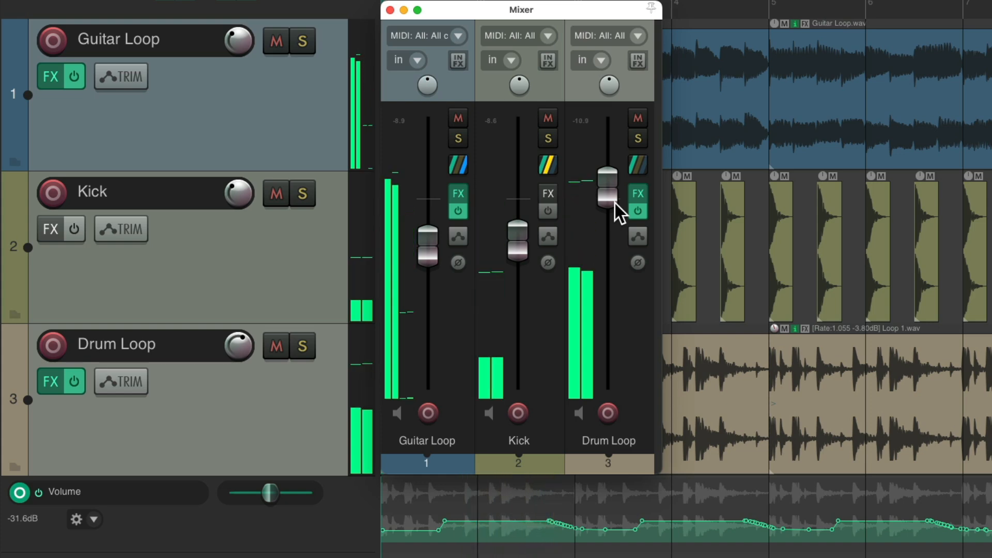
drag(615, 203, 616, 216)
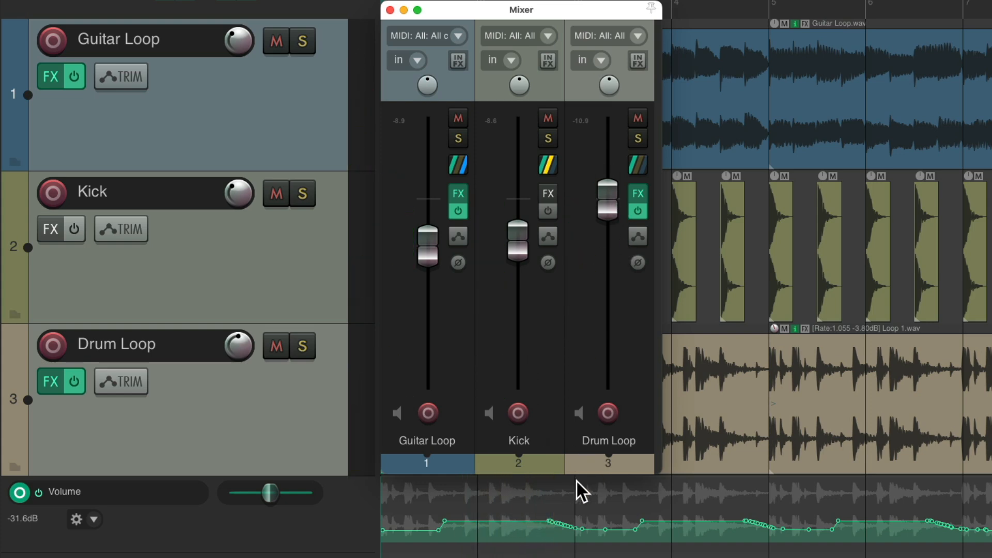
Step: Hide the Drum Loop track's volume envelope lane and play the project with the envelope hidden
click(298, 413)
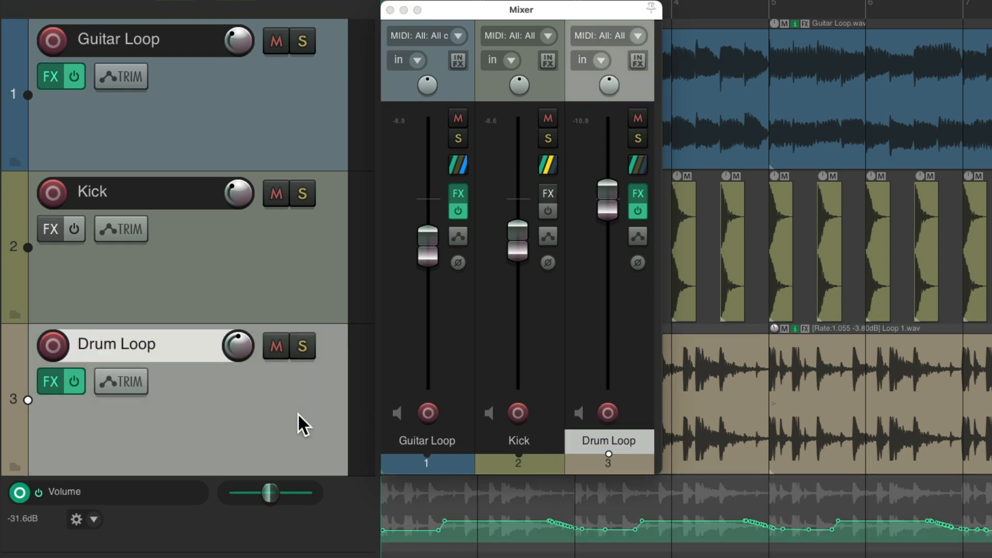
key(super+z)
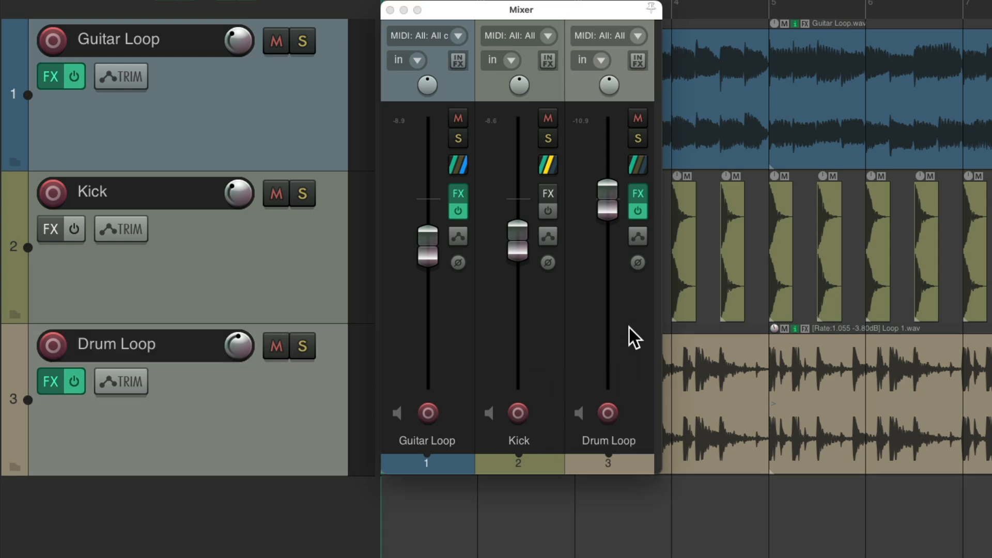
key(space)
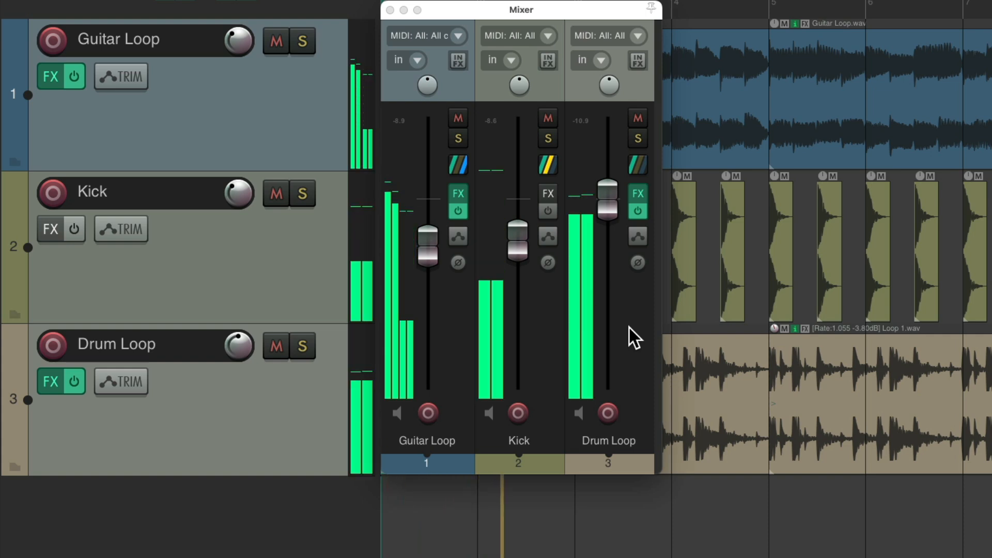
key(space)
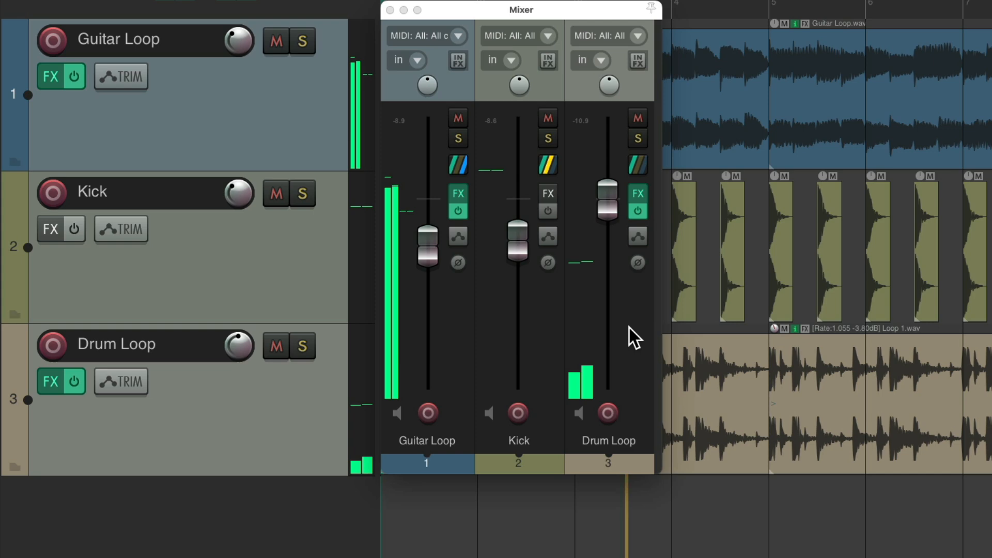
Step: Set the Drum Loop track's automation mode to Read and test its volume fader during playback and by moving it manually
click(639, 237)
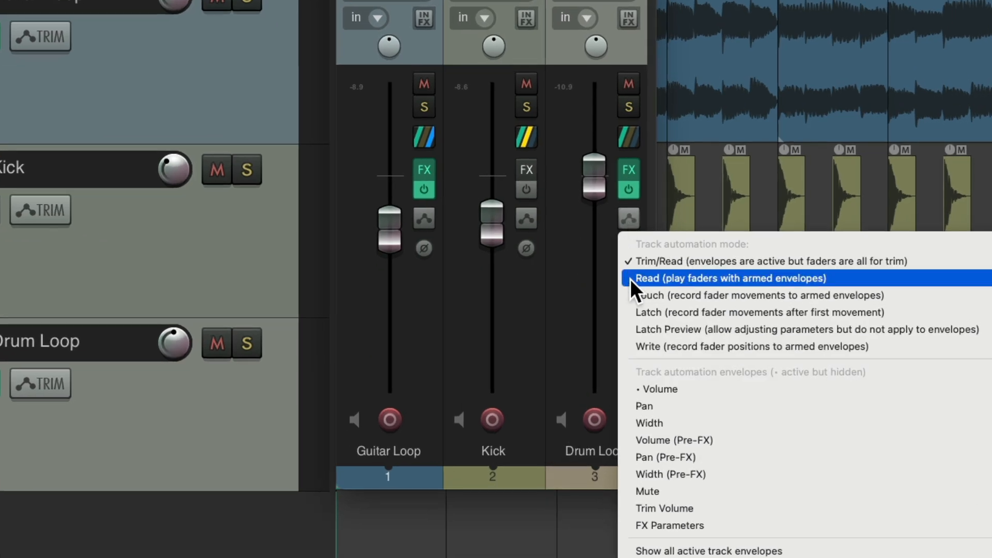
click(631, 279)
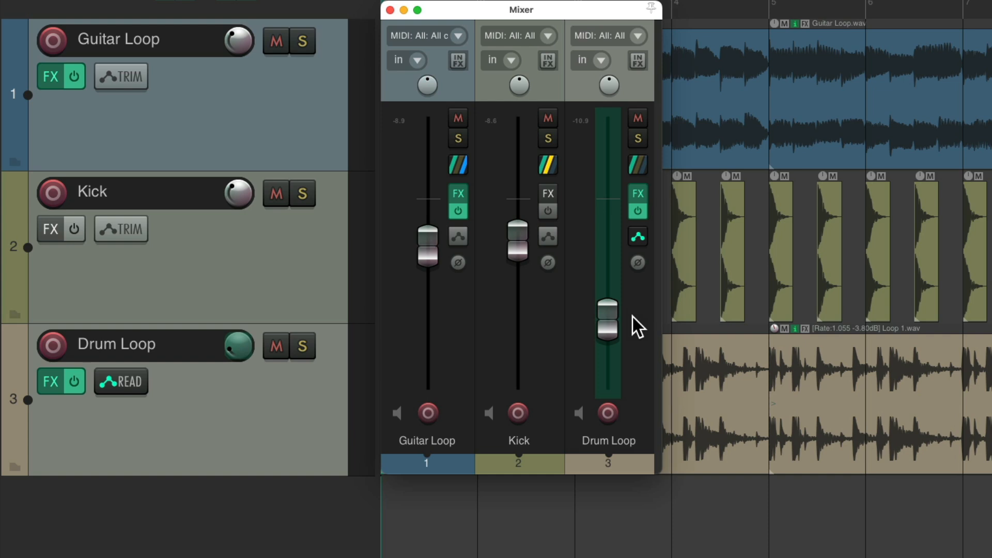
key(space)
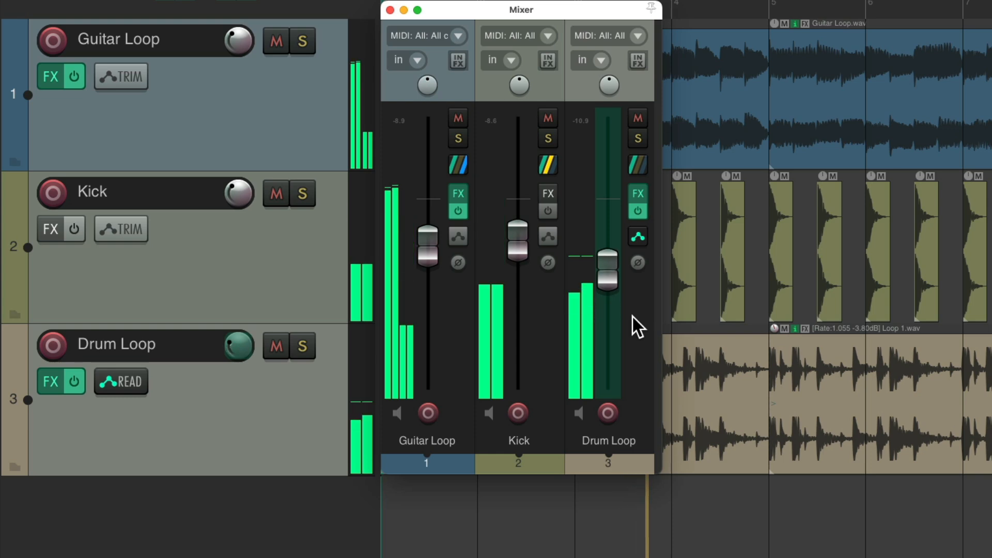
key(space)
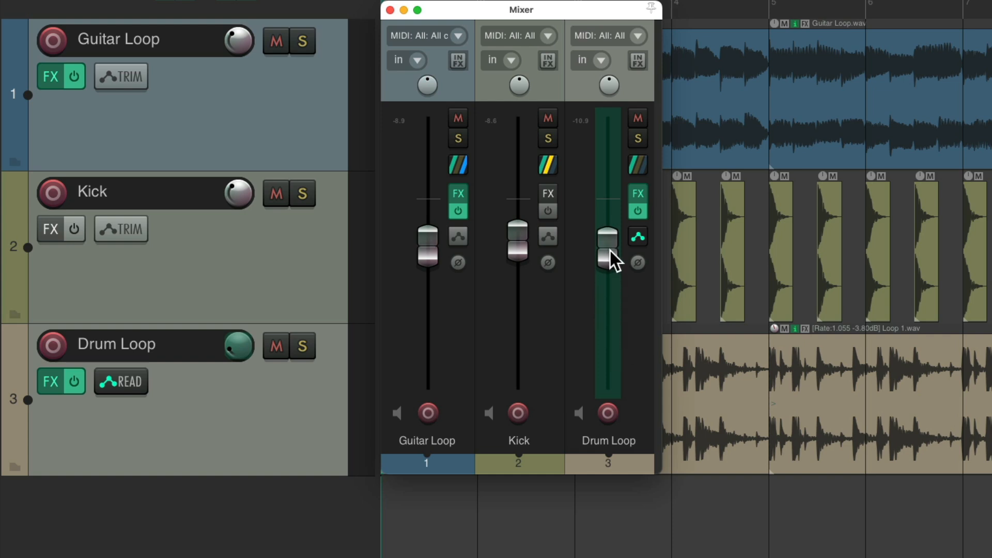
drag(609, 250, 646, 345)
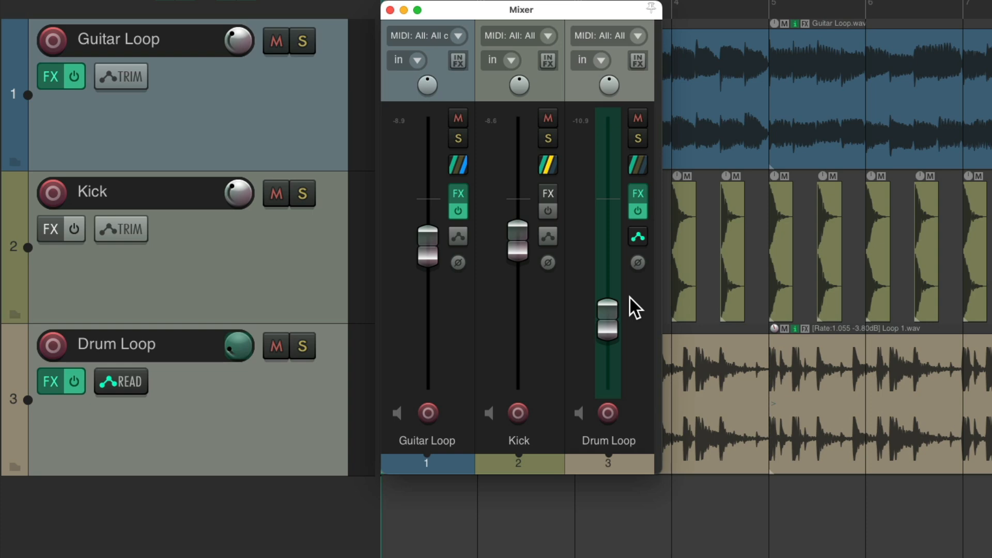
Step: Switch the Drum Loop track's automation mode to Trim/Read and play the project briefly
click(638, 236)
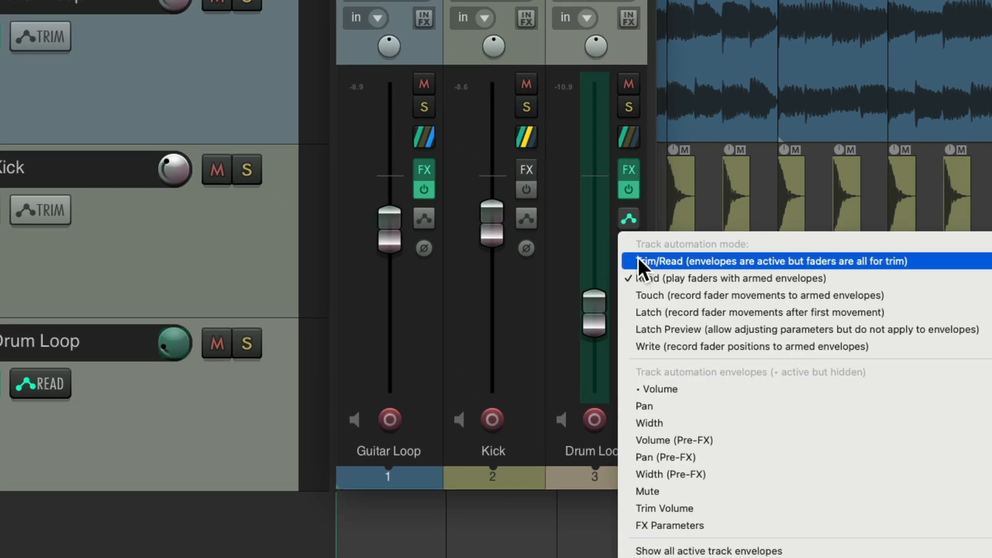
click(638, 260)
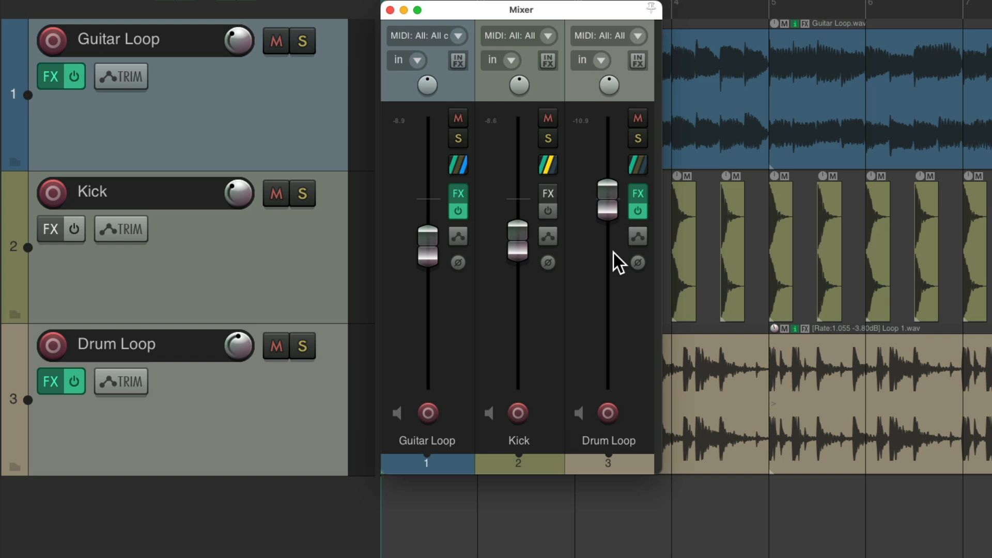
key(space)
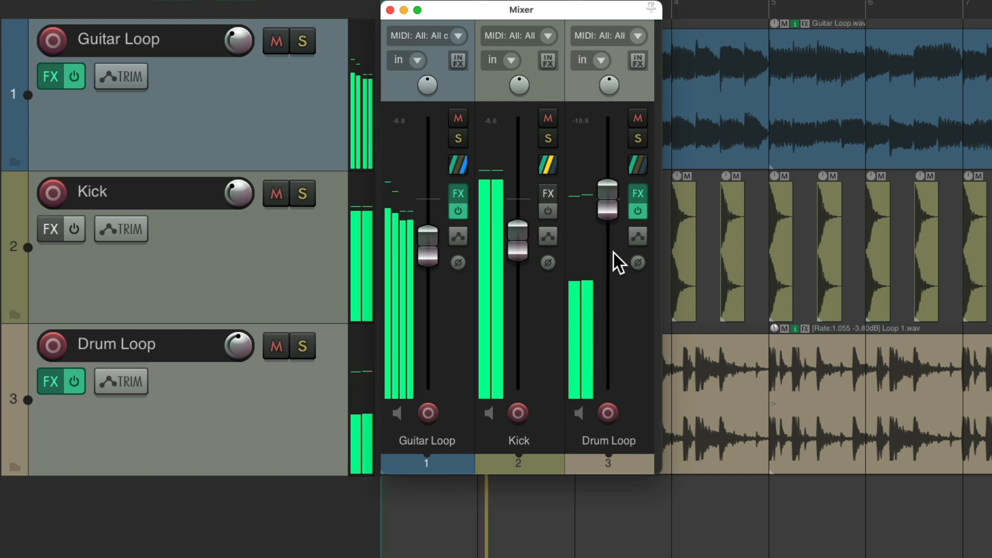
key(space)
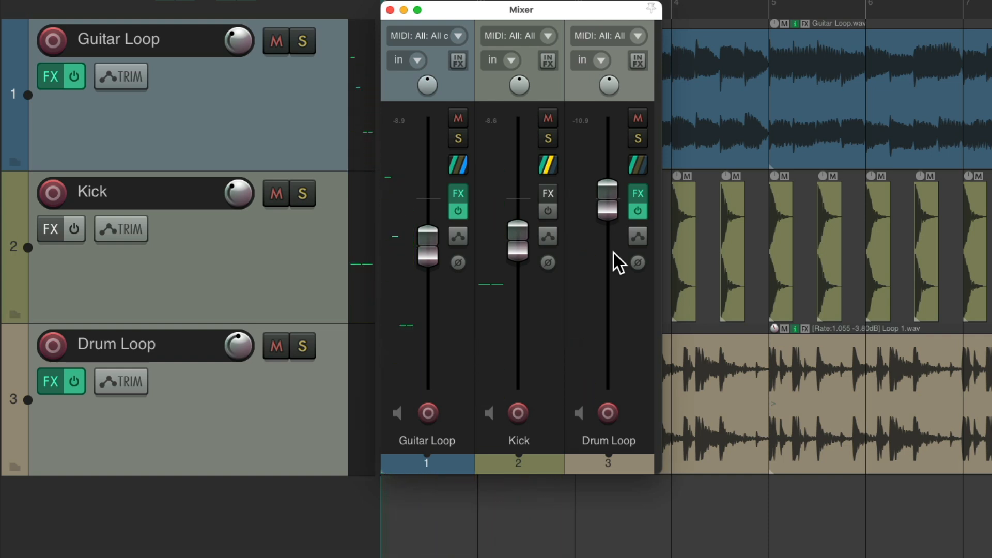
Step: Set the Drum Loop track's automation mode to Read and show its volume envelope lane
click(638, 238)
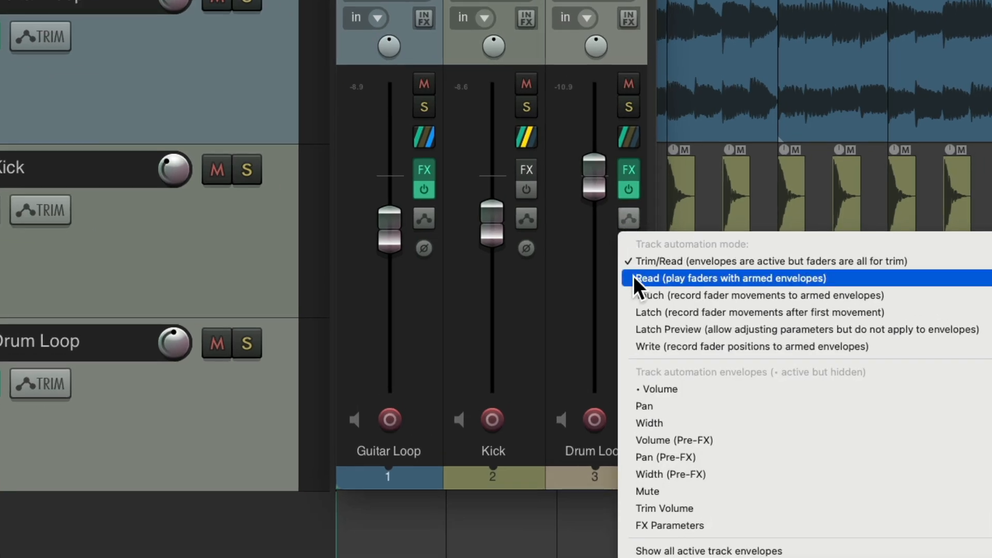
click(634, 279)
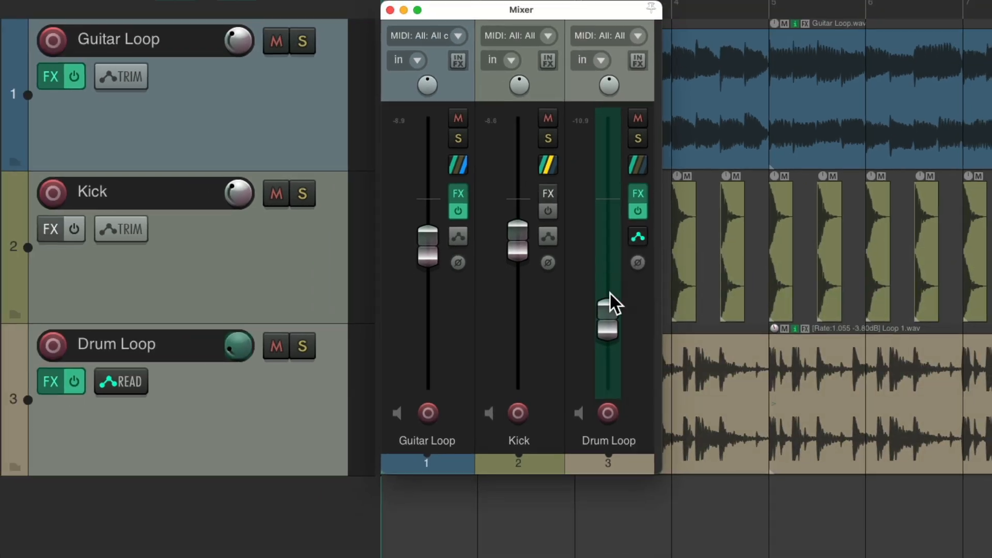
click(296, 412)
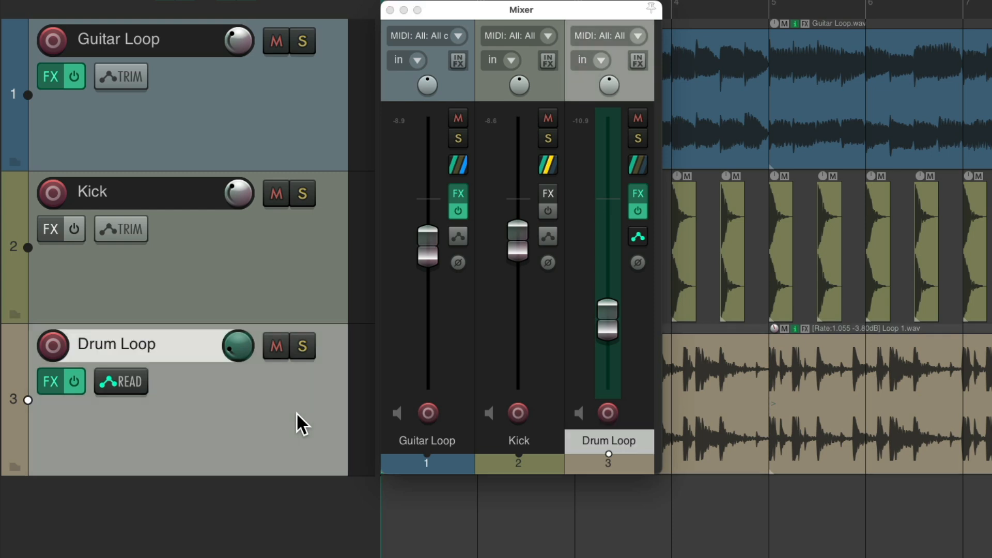
key(v)
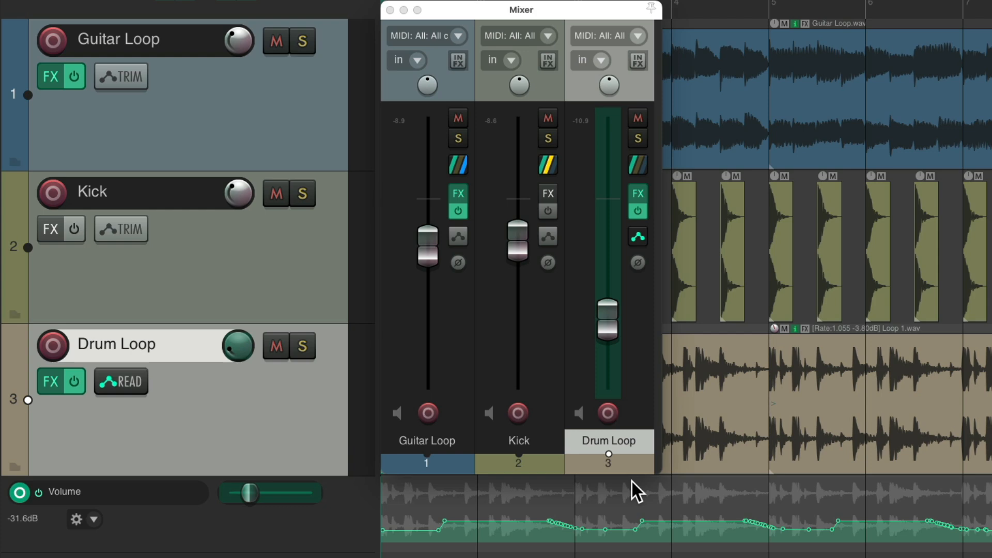
Step: Play the project in Read mode with the envelope shown, and select all points of the Drum Loop volume envelope
key(space)
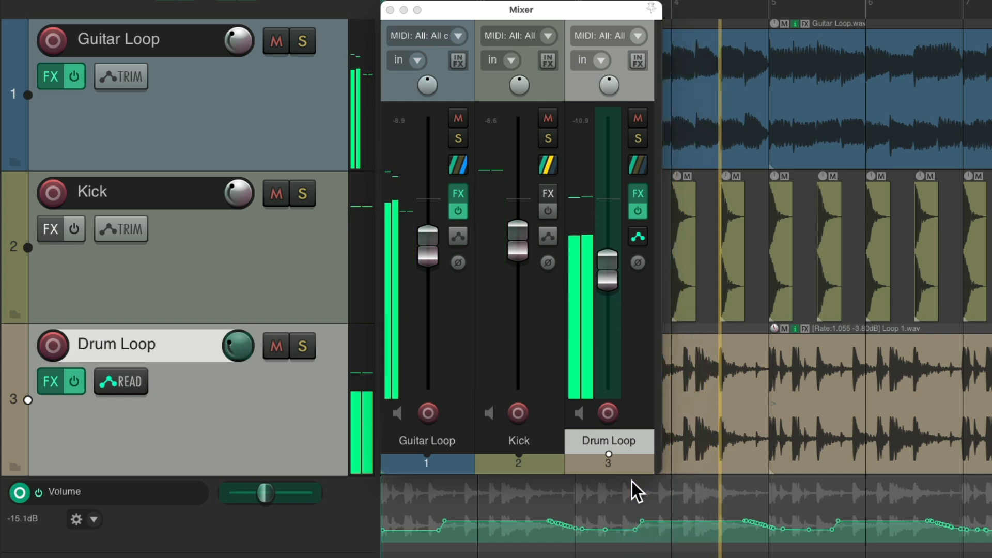
key(space)
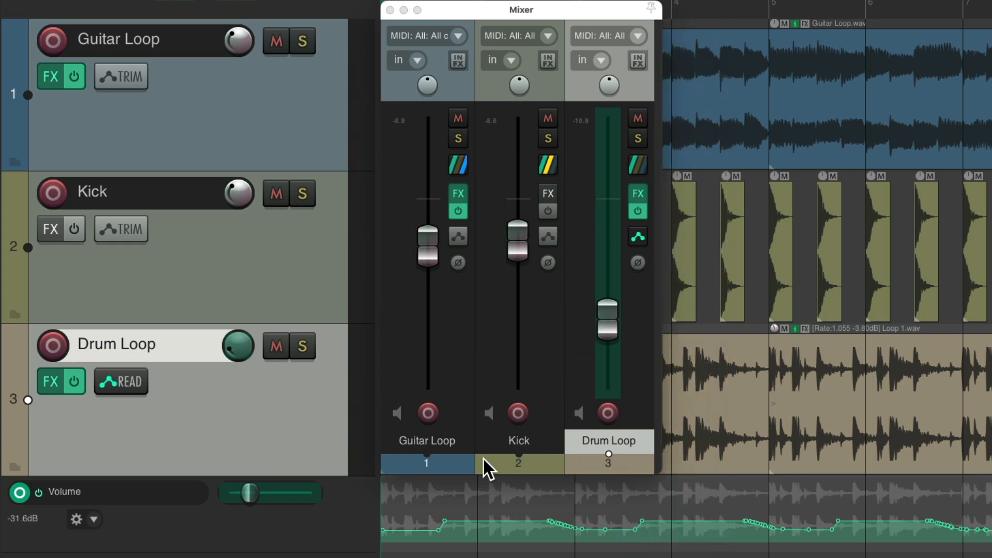
click(359, 514)
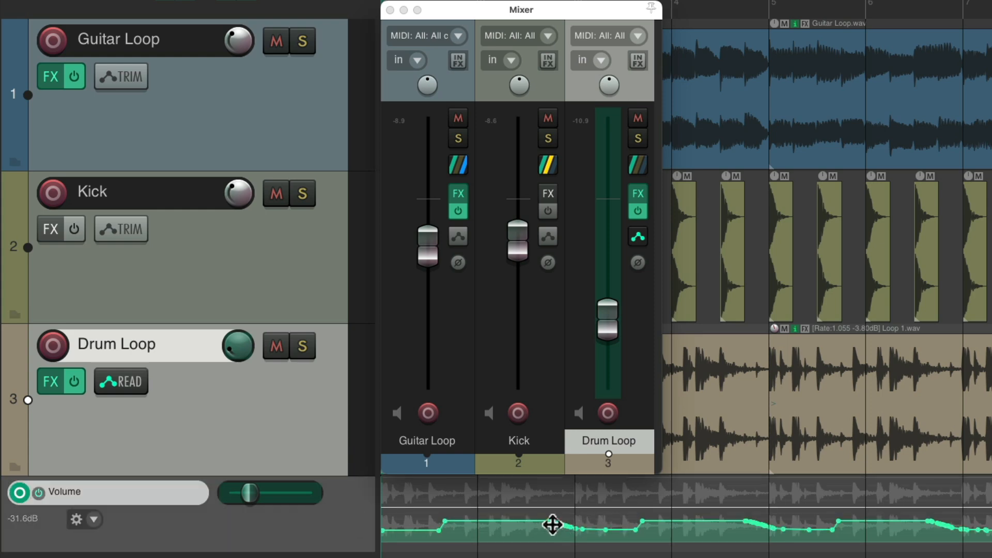
Step: Try moving all selected Drum Loop volume points freely upwards and along the timeline, and undo the move
drag(552, 525, 558, 499)
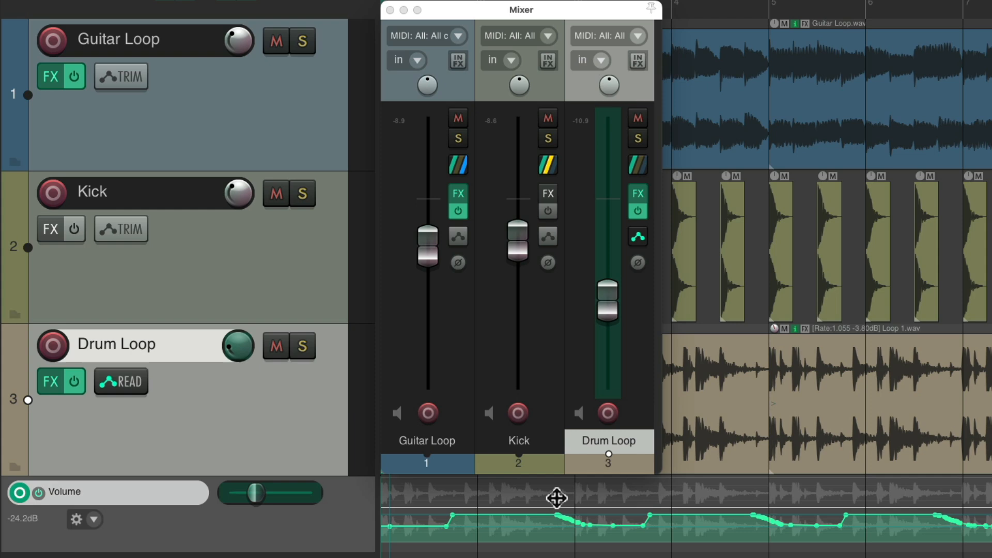
drag(556, 498, 603, 498)
key(super+z)
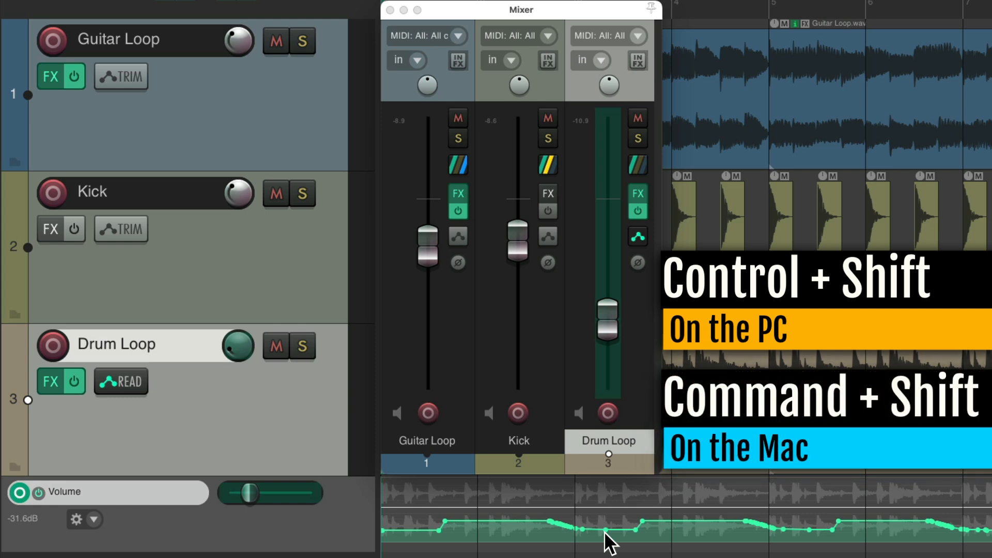
Step: Raise all selected volume points during playback, constrained to one axis, bringing the envelope's starting level to about -28.8 dB
drag(554, 525, 613, 514)
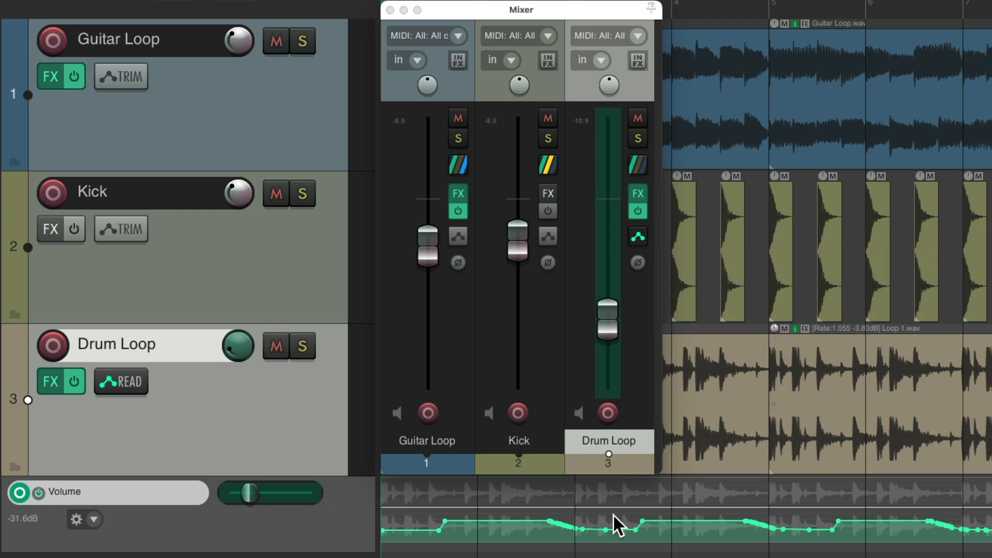
key(space)
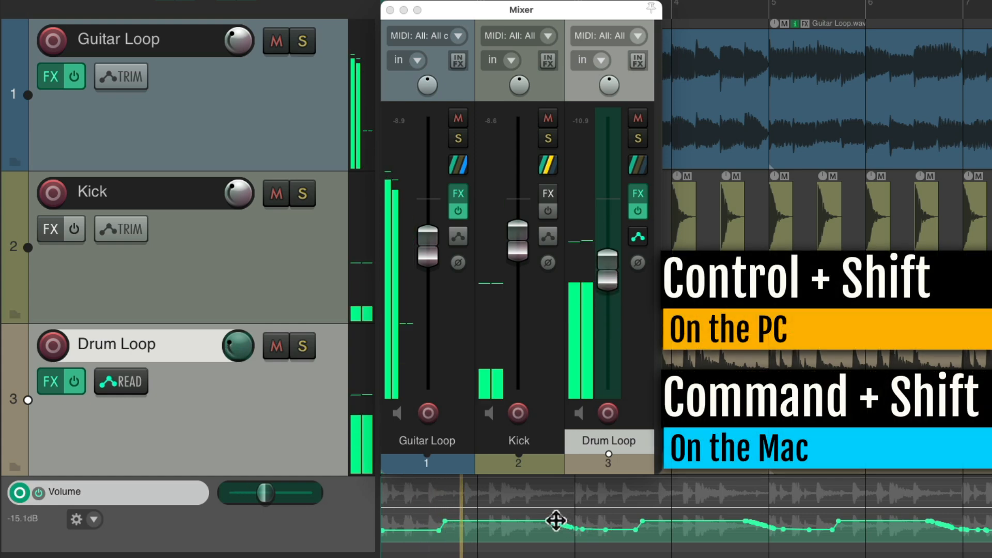
mouse_move(557, 526)
mouse_down()
mouse_move(557, 536)
mouse_move(557, 503)
mouse_move(556, 513)
mouse_up()
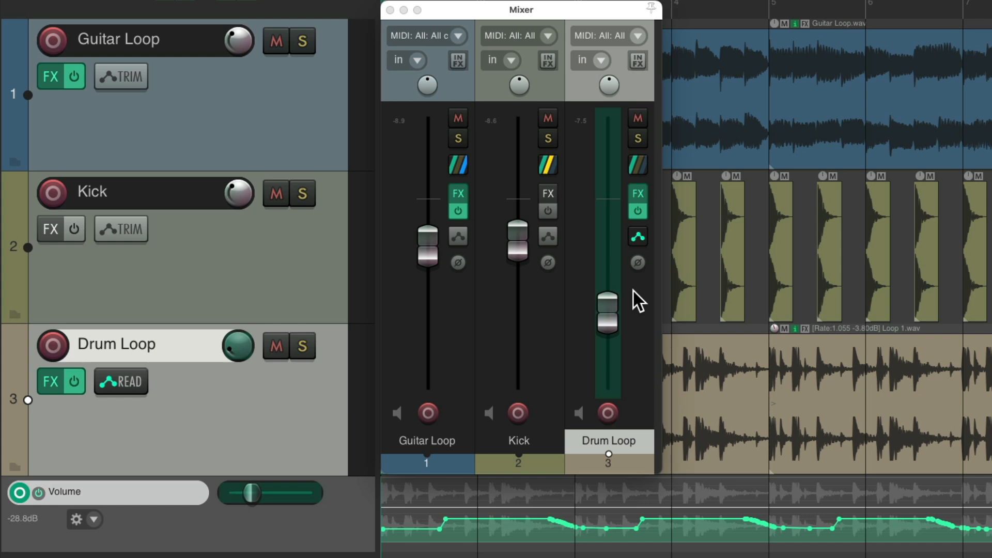
Step: Hide the Drum Loop volume envelope lane and play the project to check the raised automation
key(v)
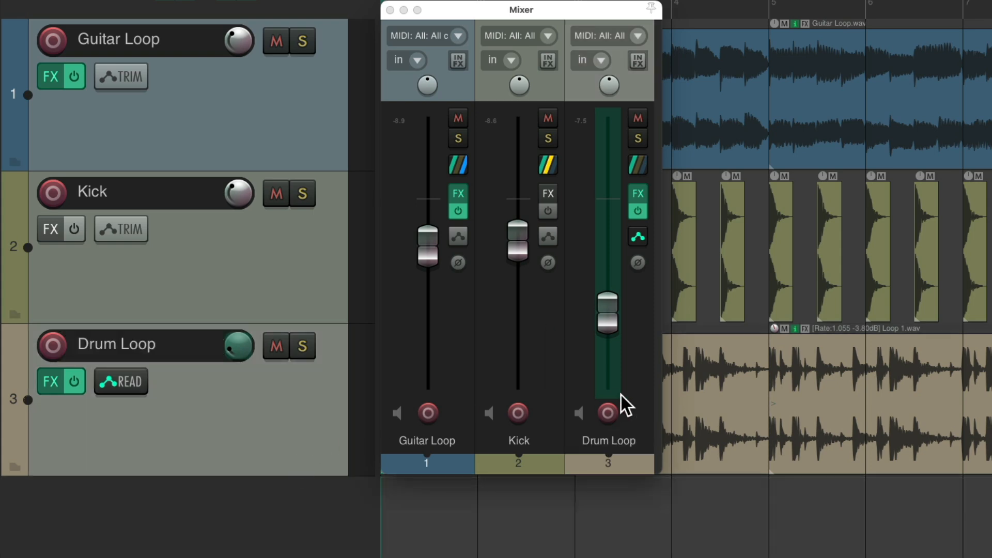
key(space)
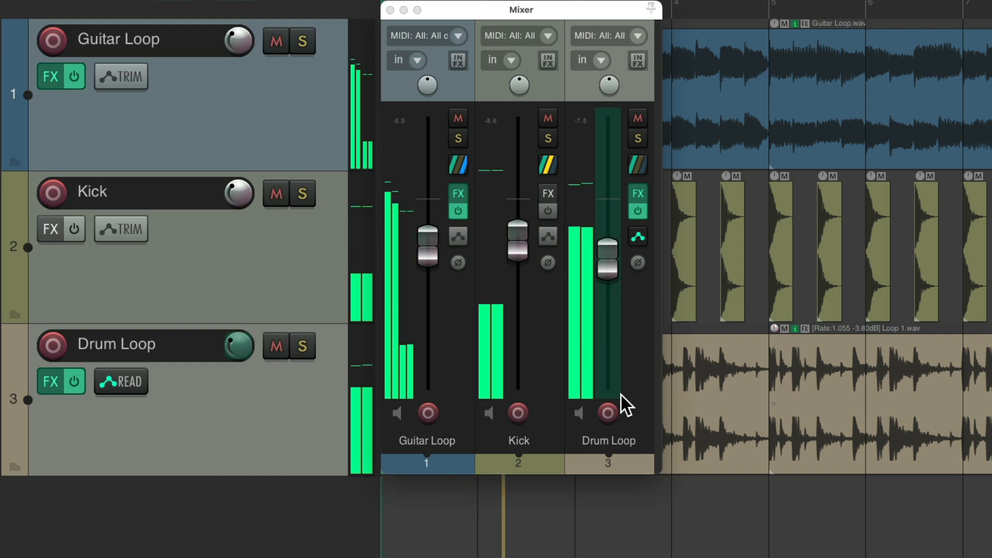
key(space)
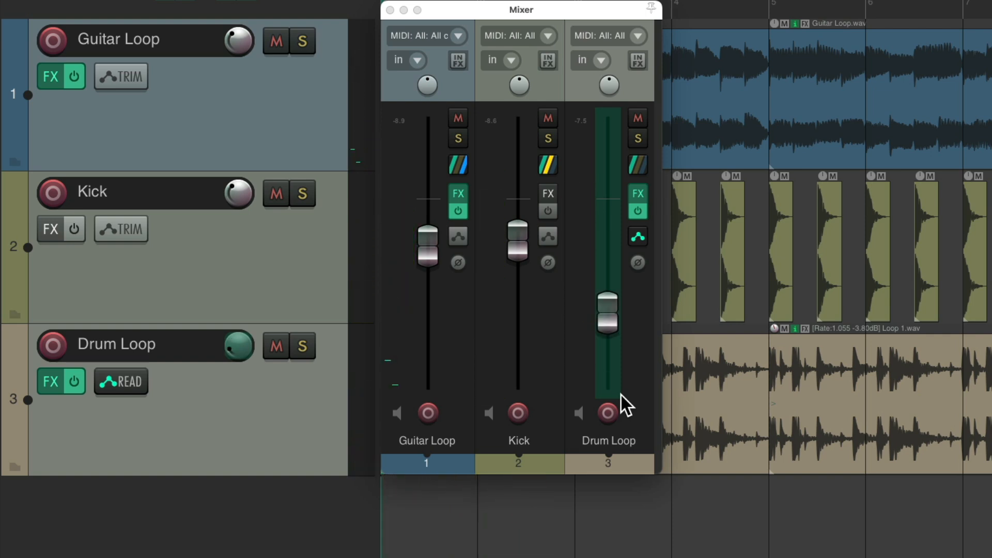
Step: Show the Drum Loop volume envelope, select all its points and raise them vertically during playback to a starting level of about -27.6 dB
click(292, 399)
key(v)
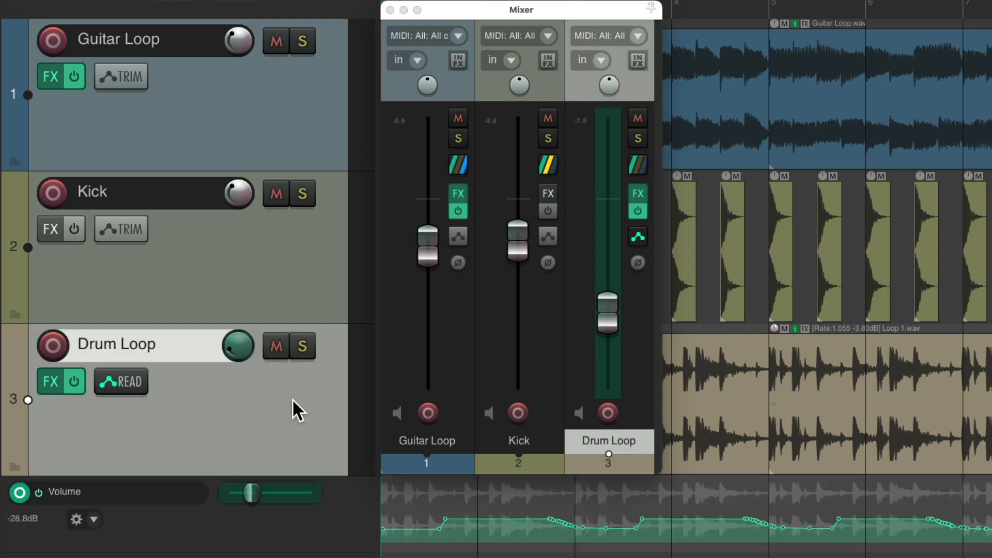
click(343, 521)
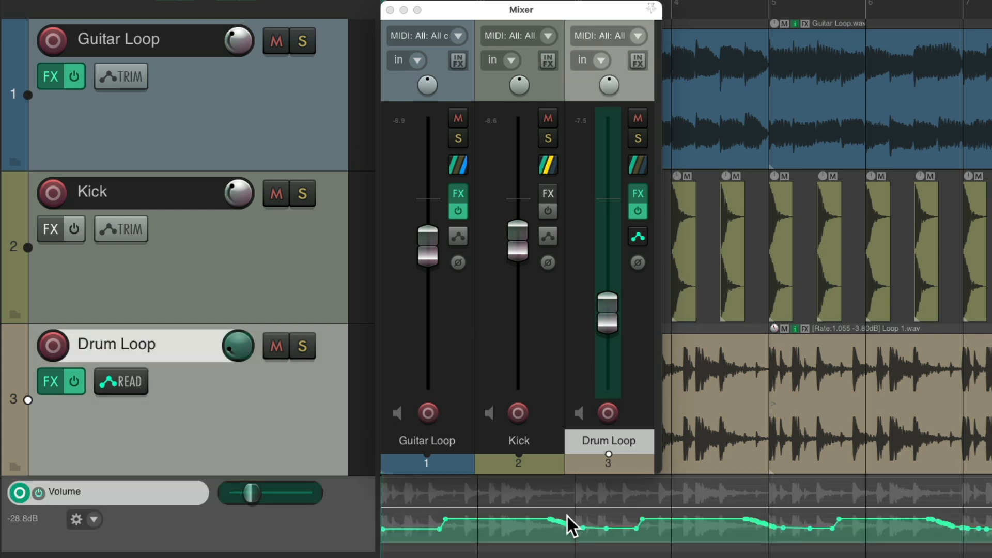
key(space)
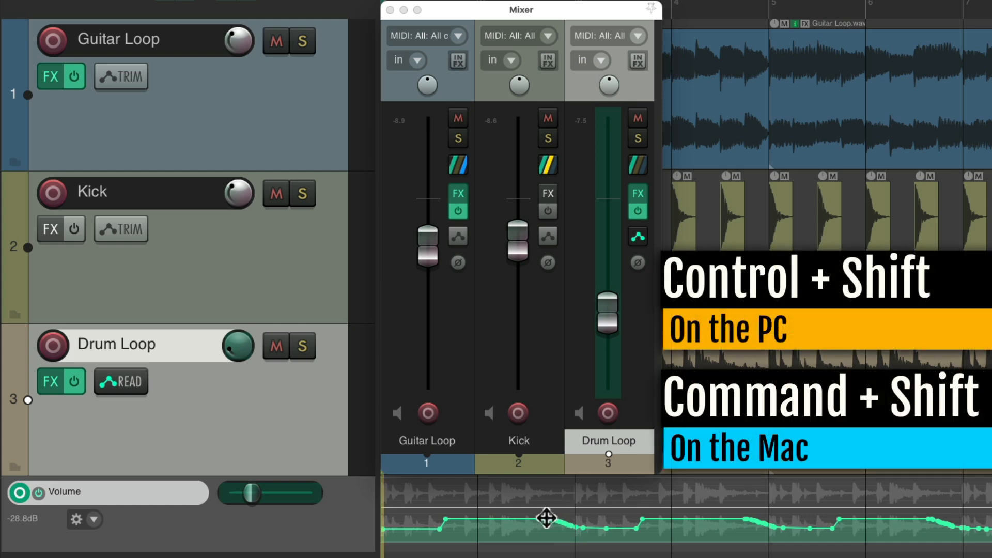
mouse_move(549, 504)
mouse_down()
mouse_move(545, 528)
mouse_move(542, 514)
mouse_up()
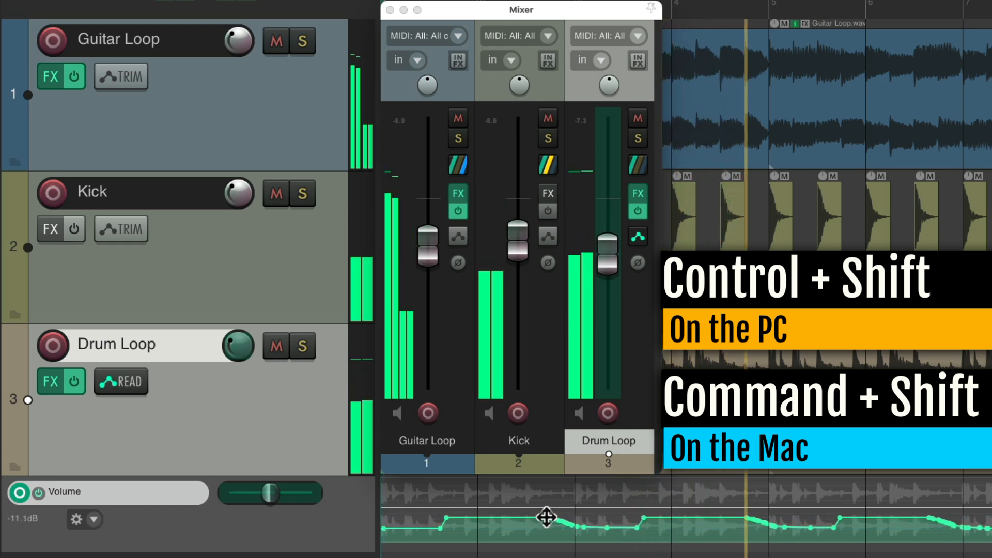
key(space)
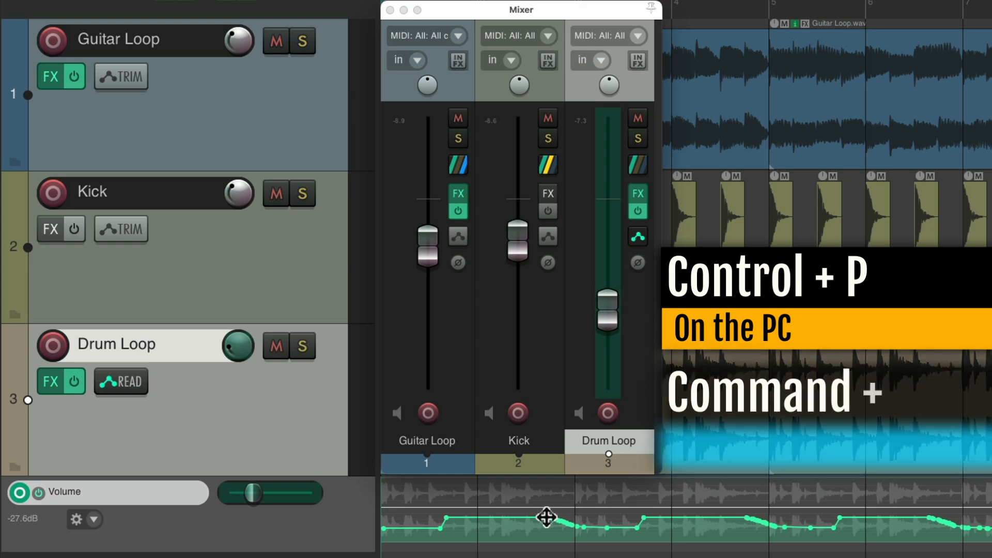
Step: In the mouse modifier preferences, set the default left-drag action for envelope points to move on one axis only
key(super+comma)
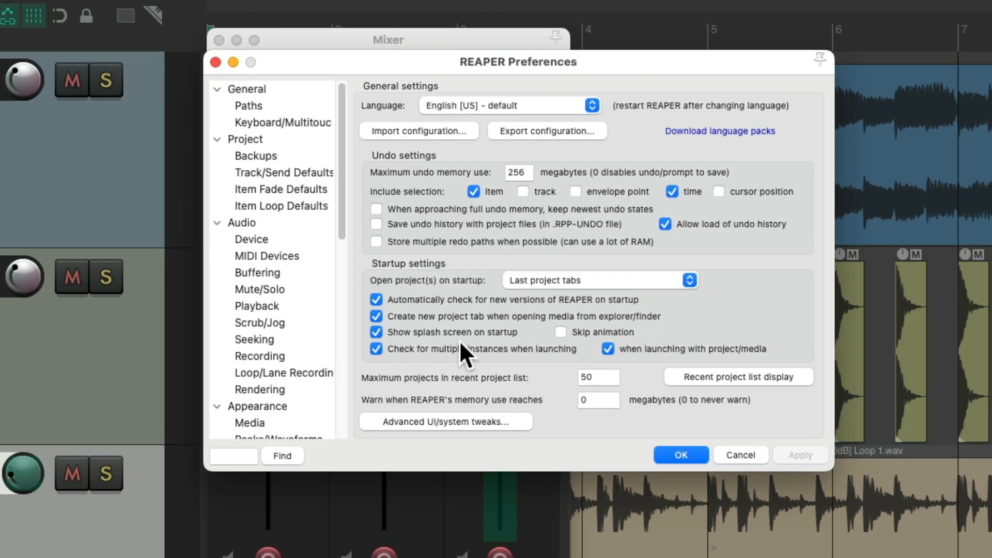
scroll(303, 268, down, 10)
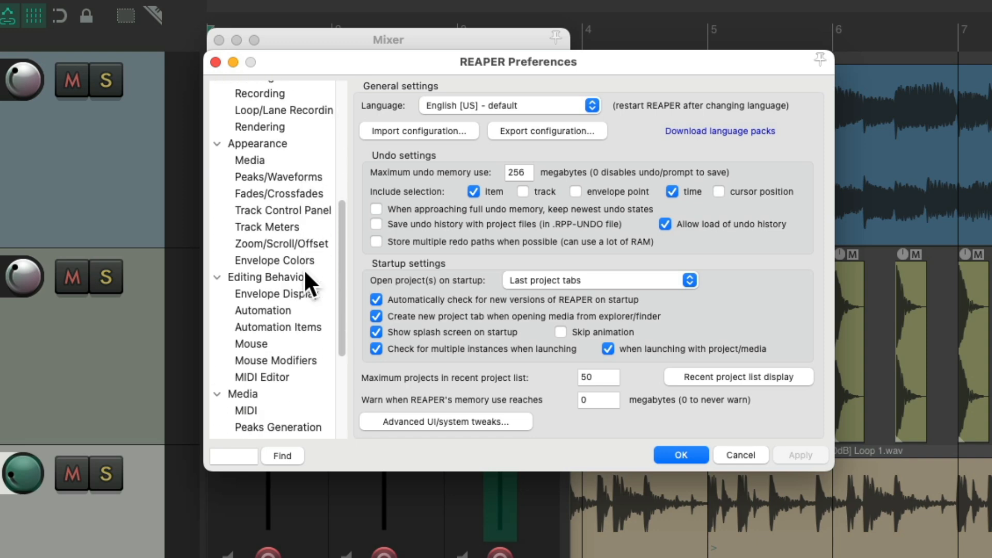
scroll(305, 273, down, 2)
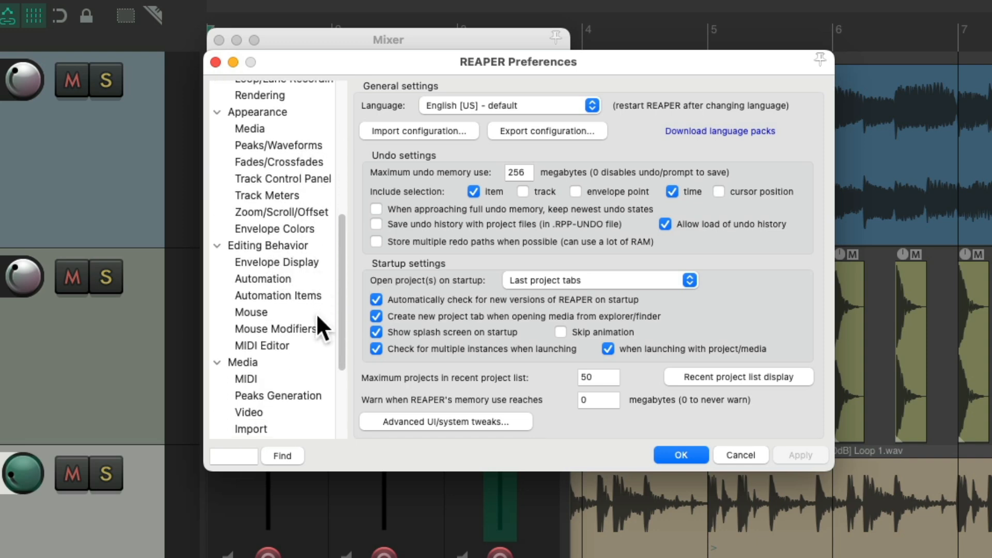
click(309, 330)
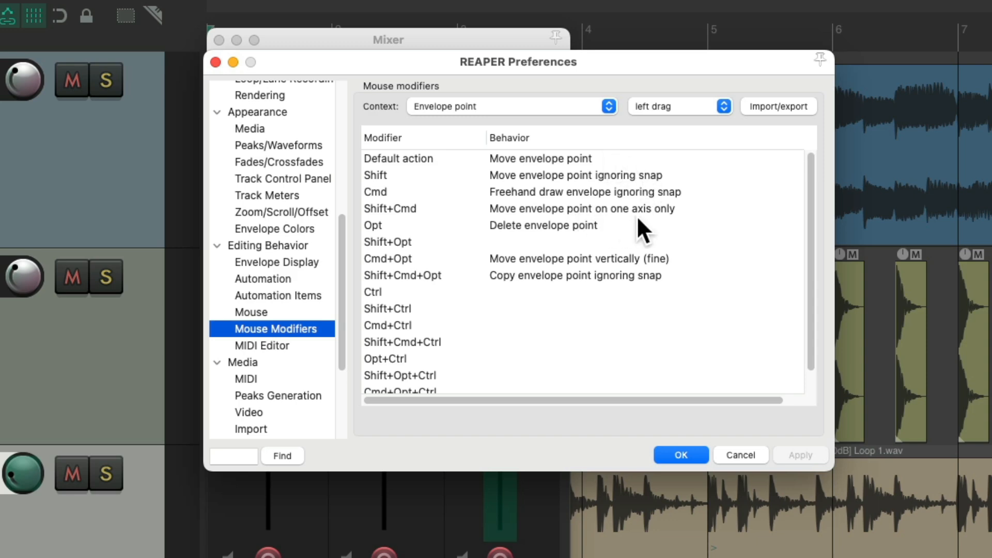
double_click(608, 157)
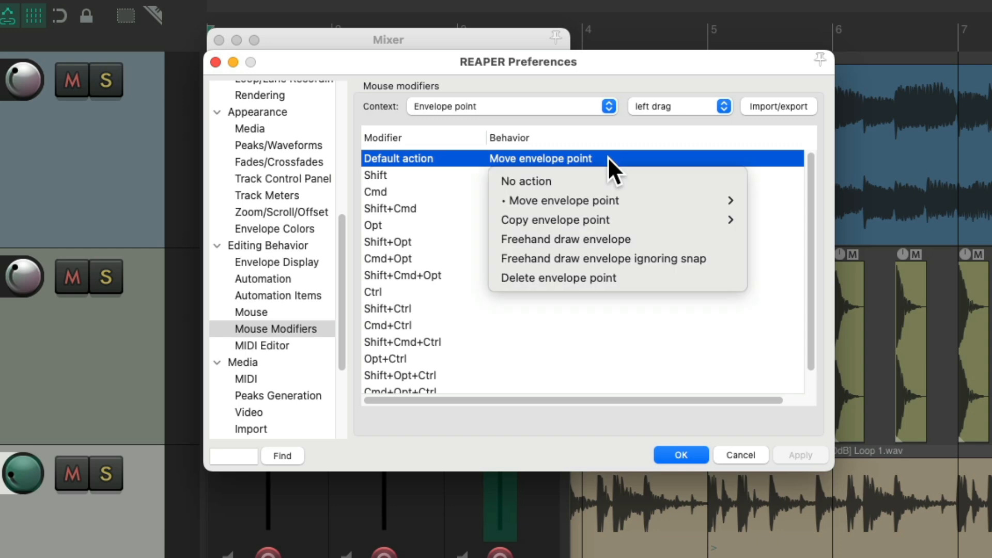
mouse_move(611, 194)
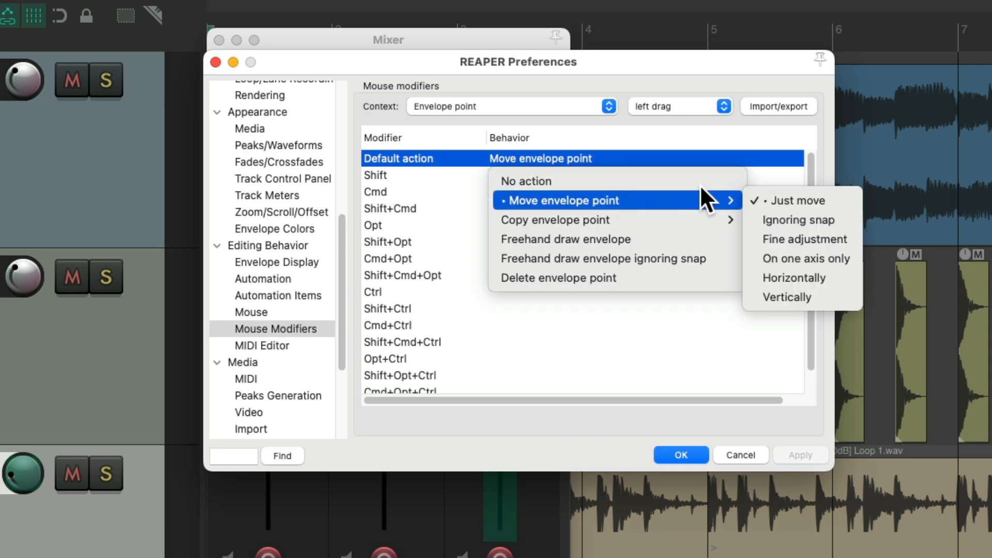
click(845, 258)
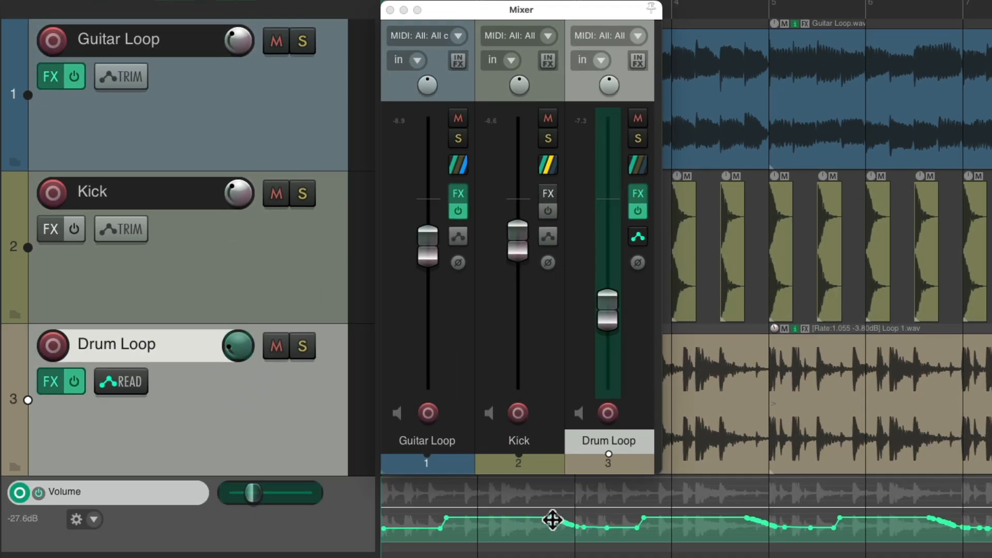
Step: Try shifting all selected volume points along the timeline without a modifier, and undo the move
drag(552, 519, 584, 514)
key(super+z)
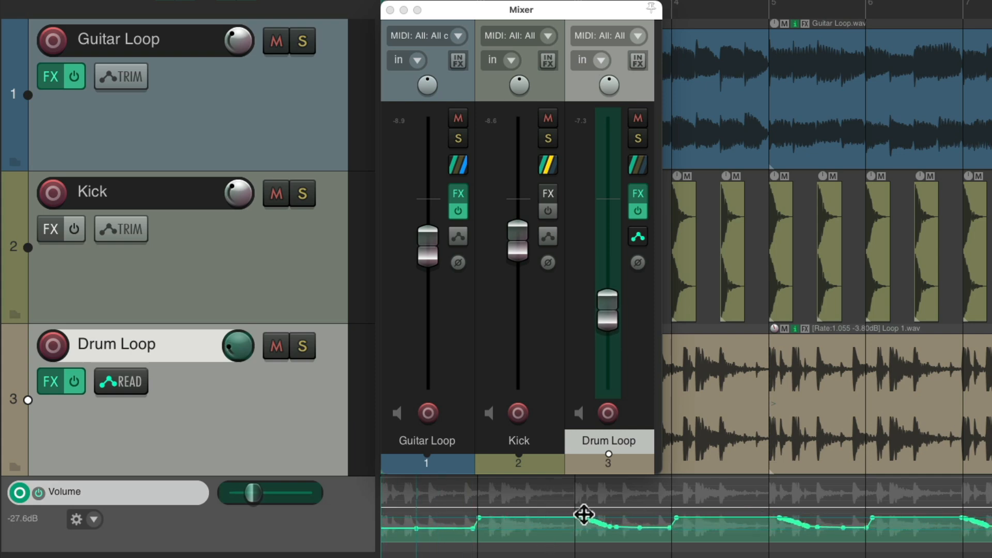
key(super+z)
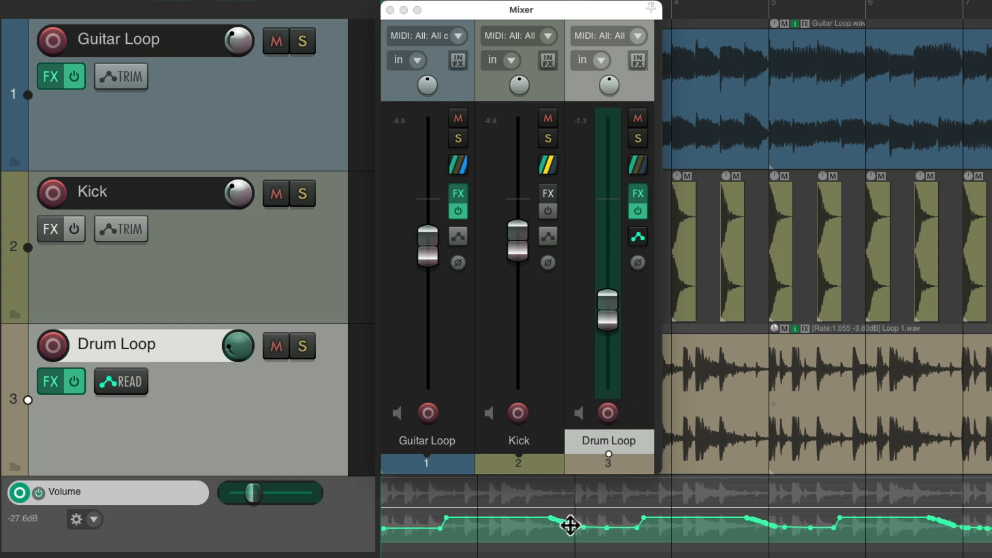
Step: Adjust all selected volume points vertically during playback, bringing the Drum Loop envelope's starting level to about -28.4 dB
key(space)
mouse_move(552, 520)
mouse_down()
mouse_move(549, 552)
mouse_move(549, 520)
mouse_up()
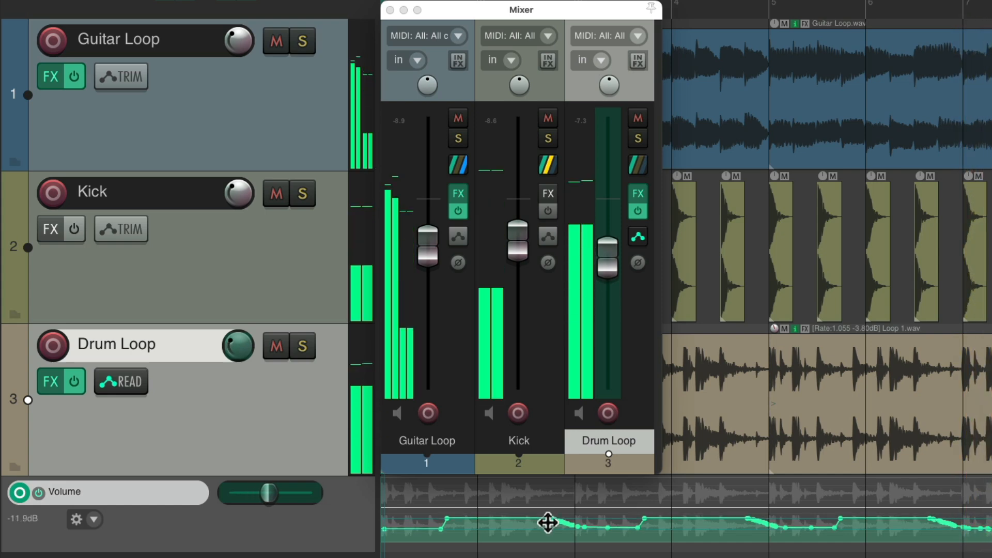
key(space)
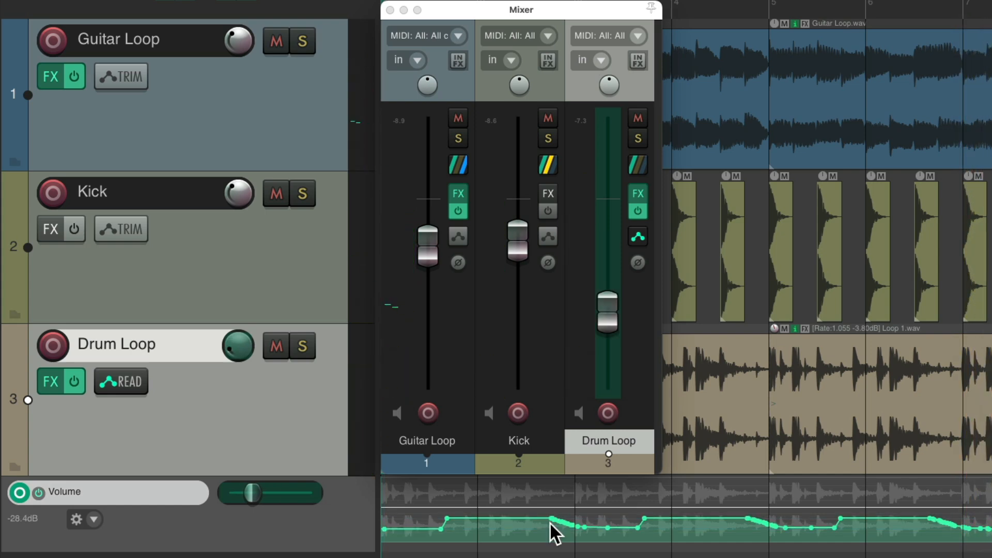
Step: In the mouse modifier preferences, set the default left-drag action for envelope points to move vertically
key(super+comma)
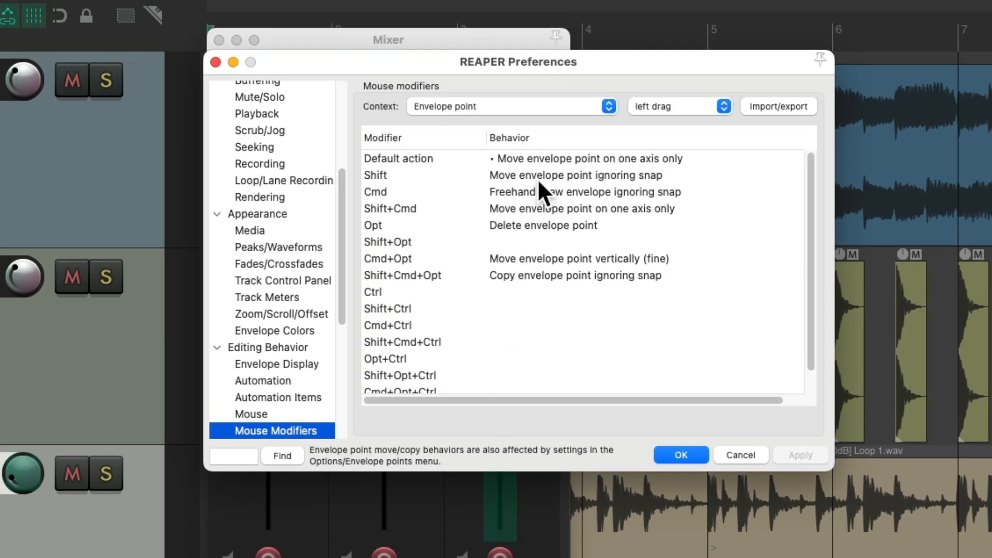
double_click(551, 157)
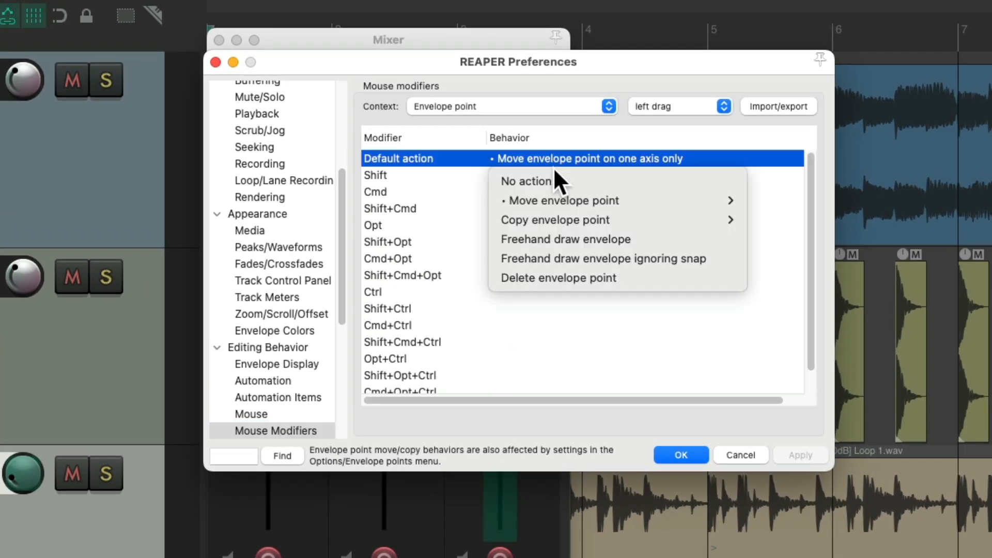
mouse_move(554, 197)
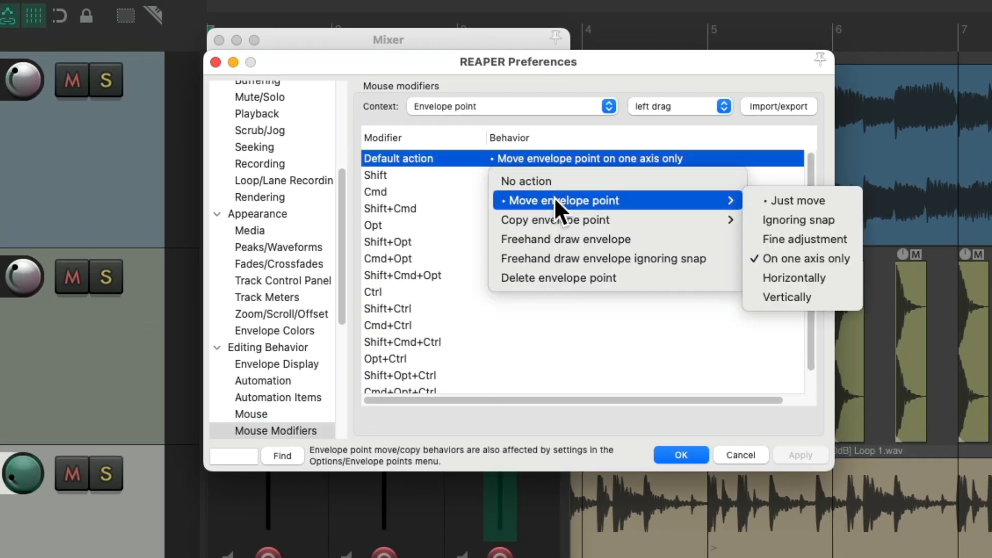
click(836, 299)
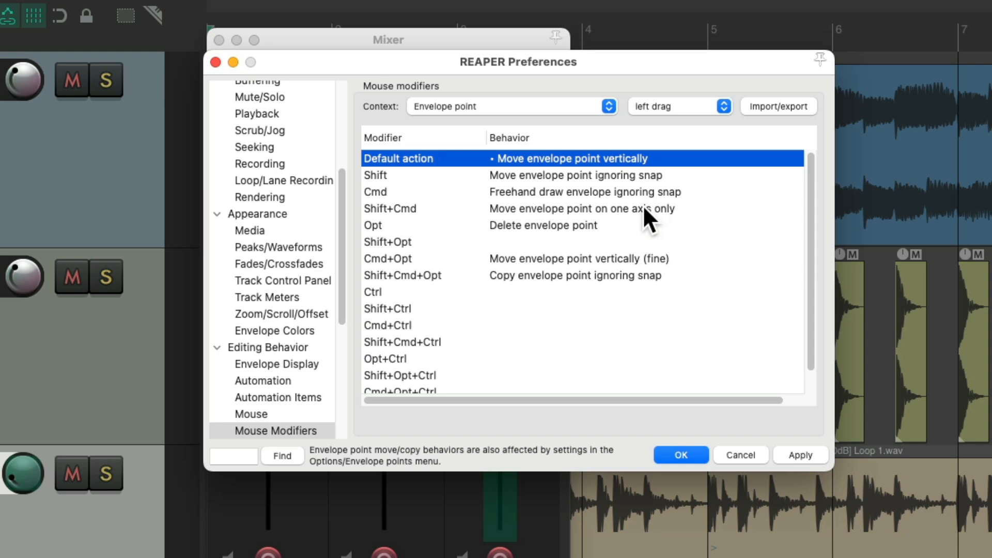
Step: Set the Shift+Cmd left-drag behavior for envelope points to move horizontally, and accept the preferences
double_click(643, 207)
mouse_move(642, 269)
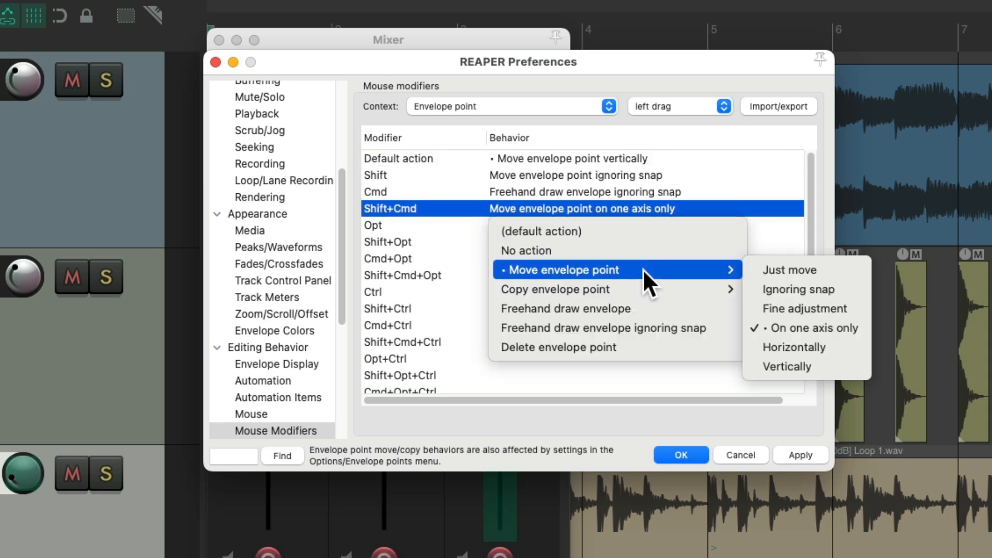
click(837, 346)
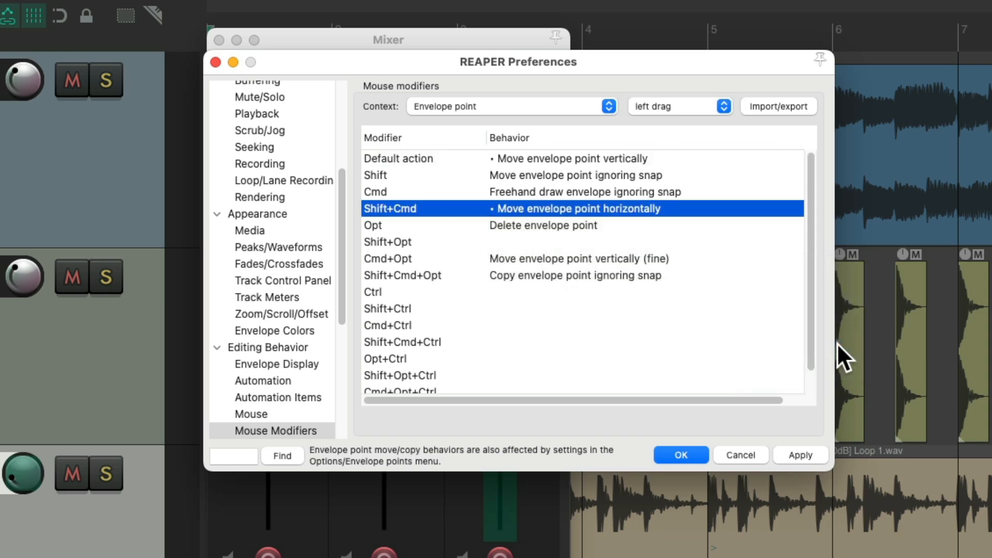
click(691, 451)
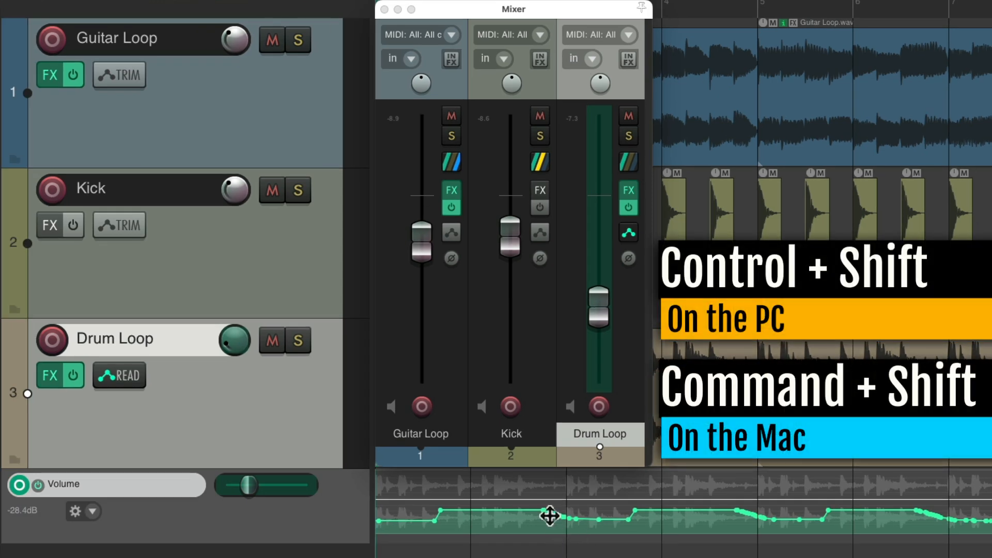
Step: Try shifting all selected Drum Loop volume points horizontally along the timeline with the Shift+Cmd modifier, and undo the shift
drag(549, 514, 606, 510)
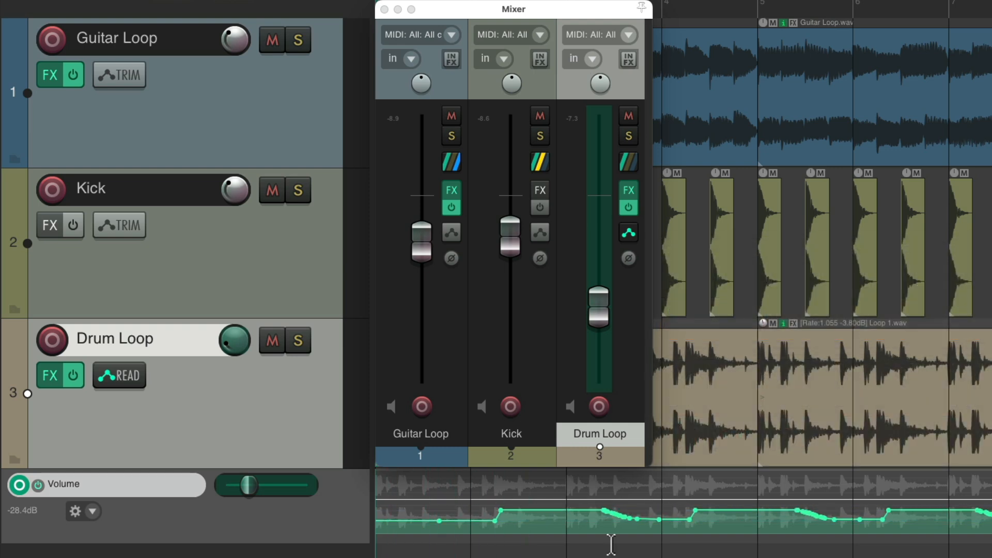
key(super+z)
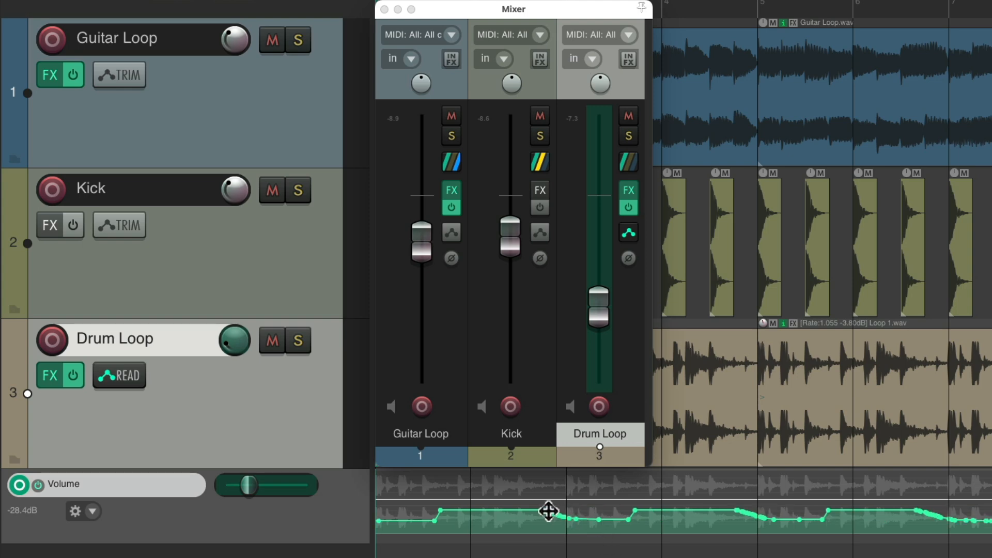
Step: Move all selected Drum Loop volume points vertically without a modifier and during playback, bringing the starting level to about -27.9 dB
mouse_move(546, 510)
mouse_down()
mouse_move(545, 523)
mouse_move(535, 464)
mouse_move(535, 506)
mouse_up()
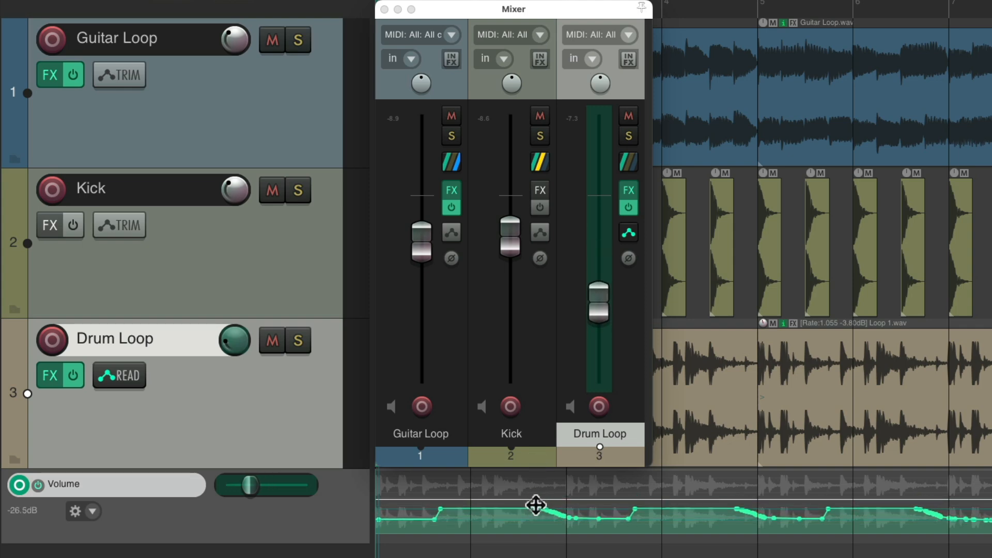
mouse_move(536, 505)
mouse_down()
mouse_move(536, 480)
mouse_move(537, 512)
mouse_up()
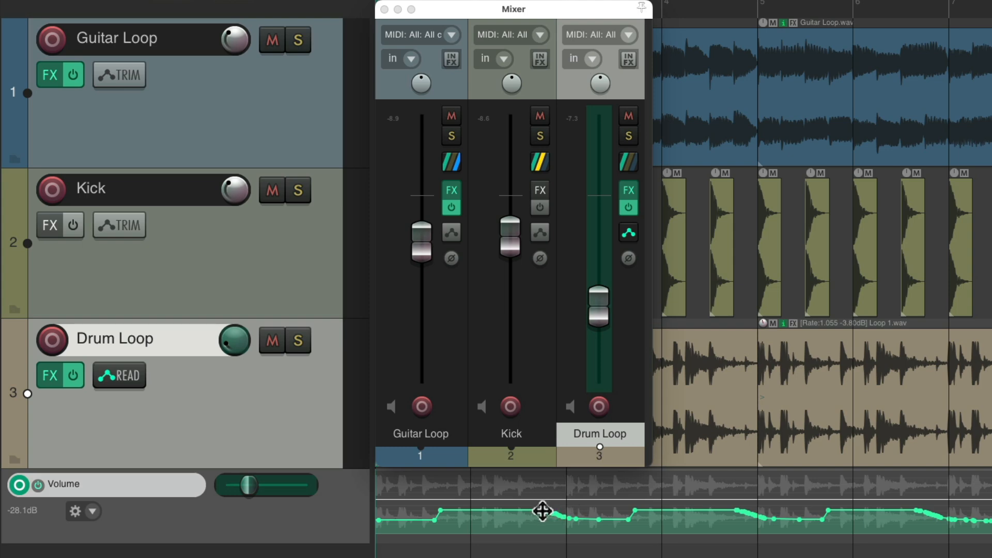
key(space)
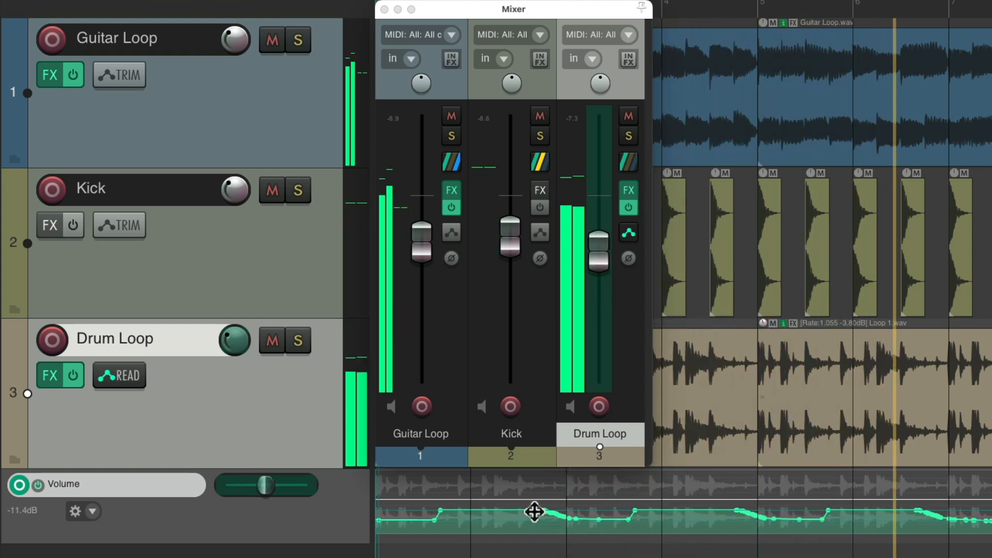
key(space)
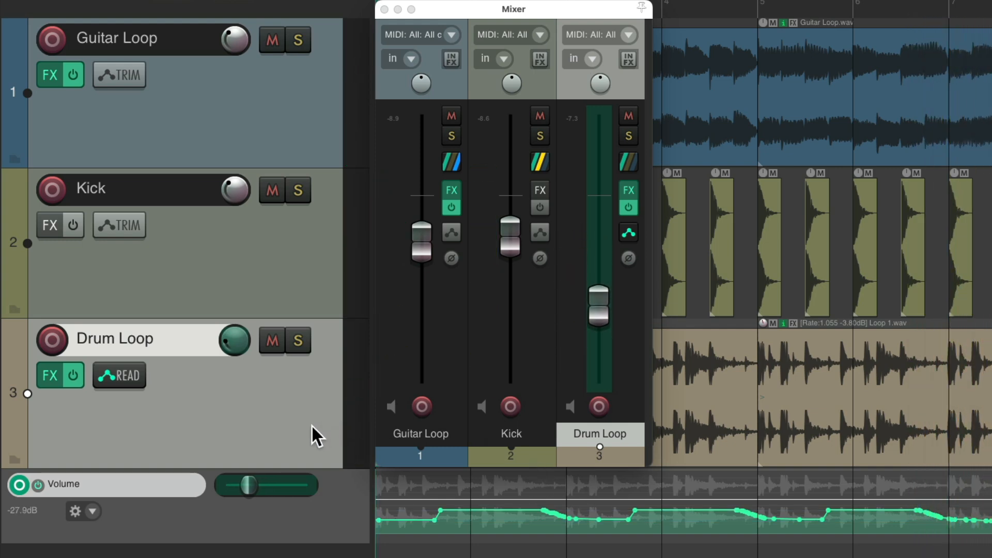
Step: Hide the Drum Loop volume envelope and choose Read as the track's automation mode in the mixer
key(v)
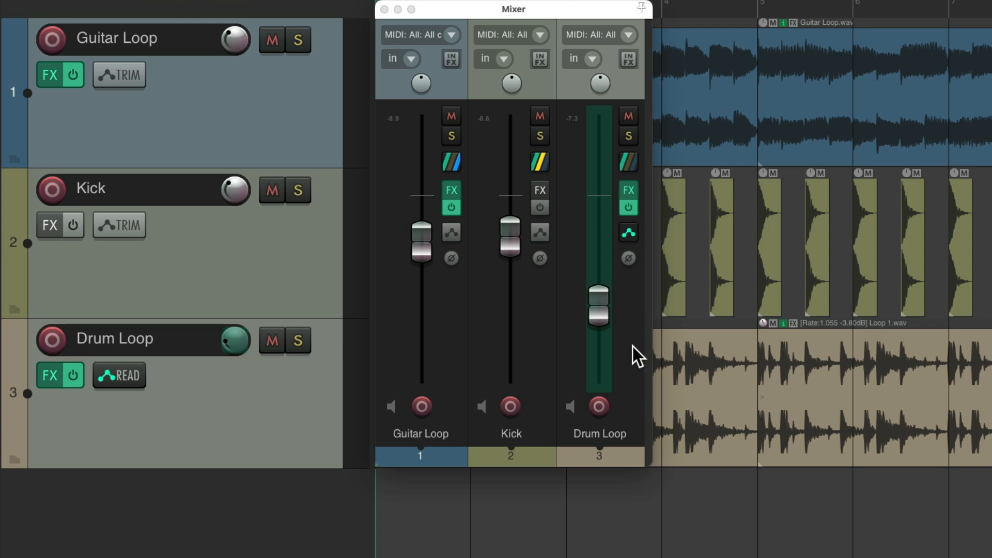
key(space)
click(629, 228)
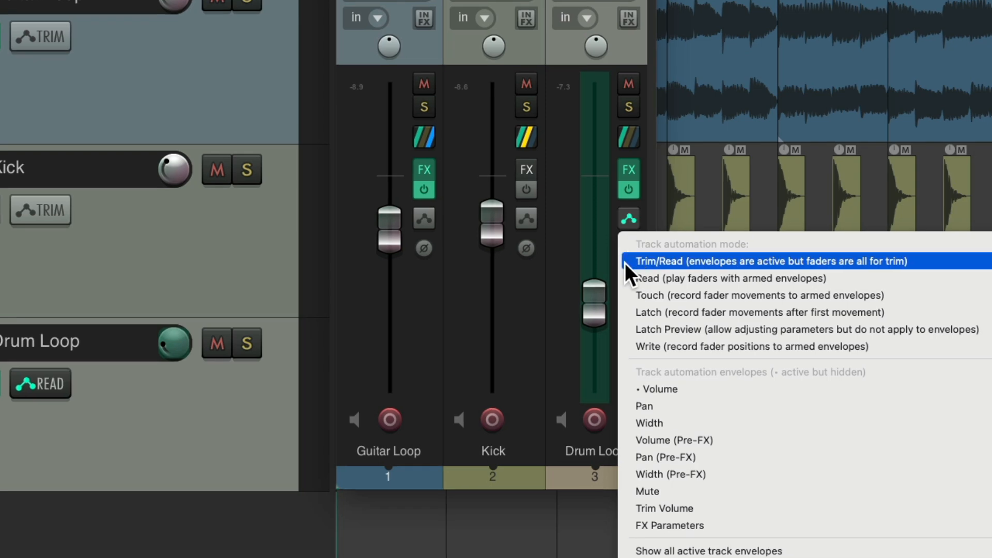
click(629, 280)
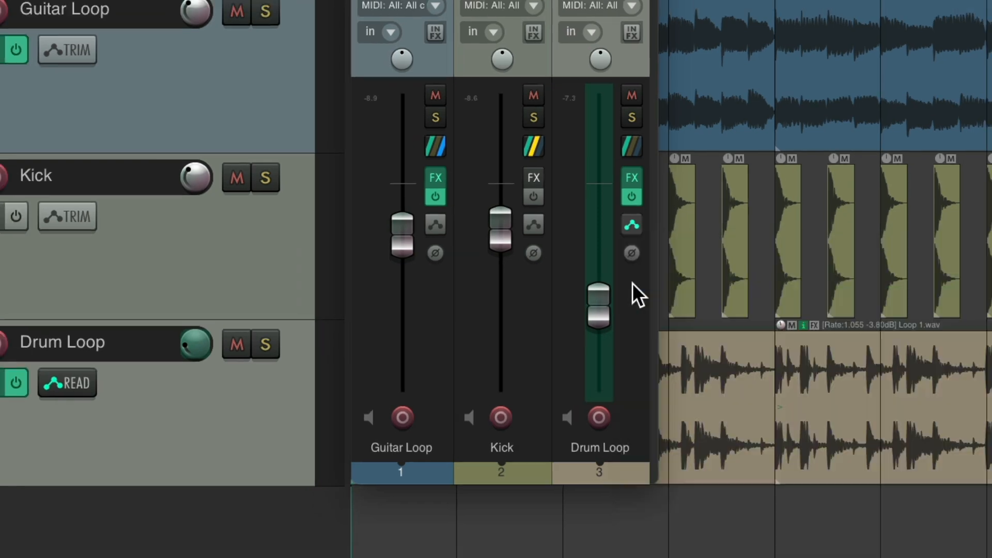
Step: Show the Drum Loop volume envelope, select all its points and adjust them vertically during playback to a starting level of about -28.5 dB
click(258, 422)
key(v)
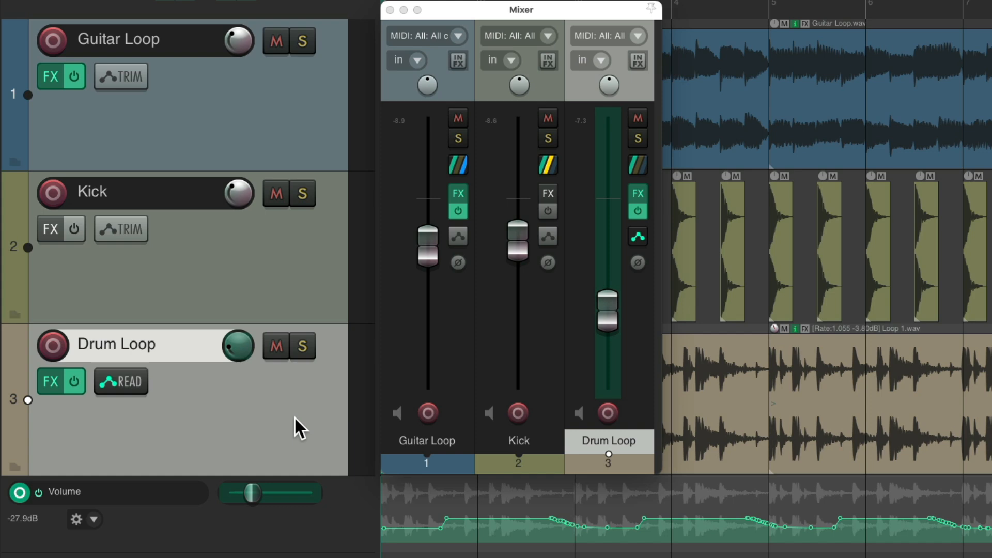
click(331, 520)
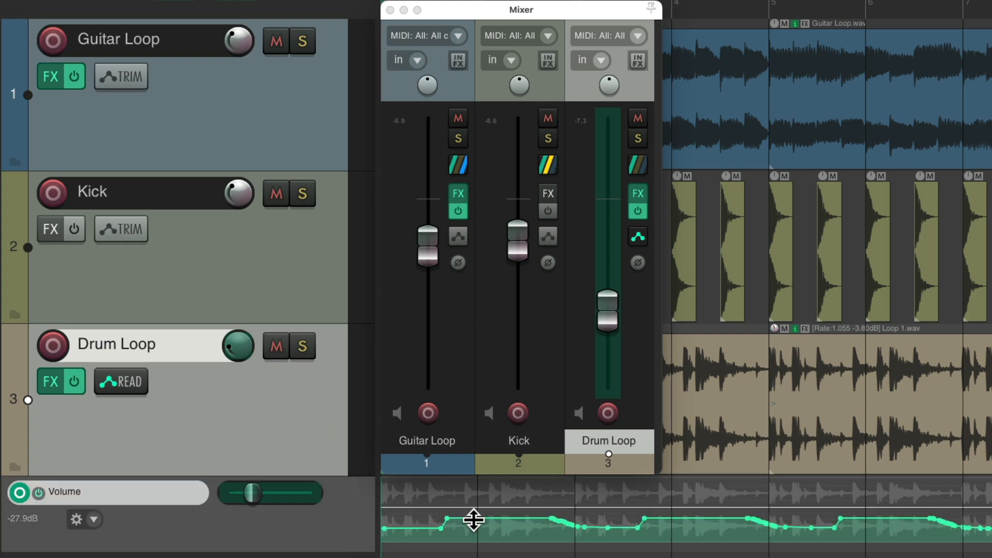
key(space)
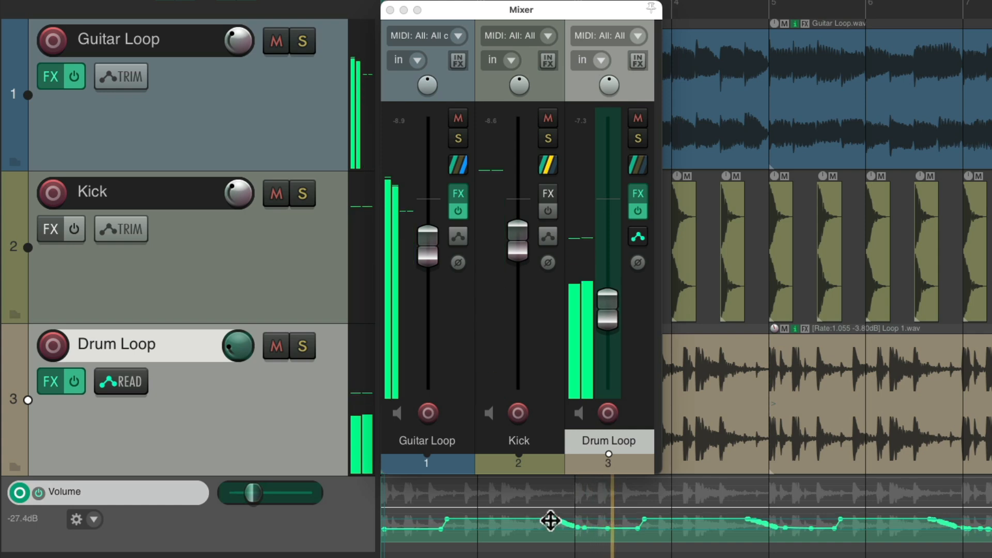
key(space)
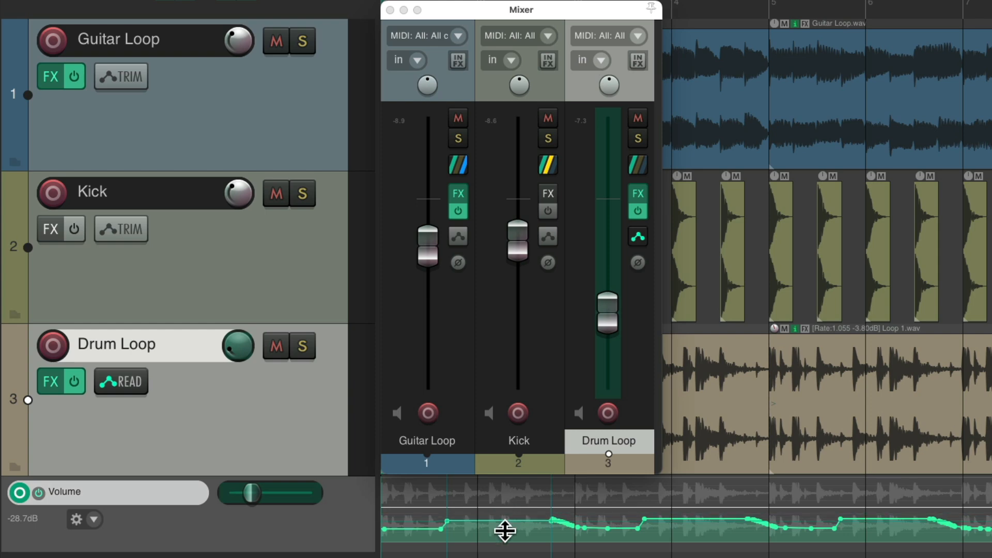
drag(518, 508, 519, 518)
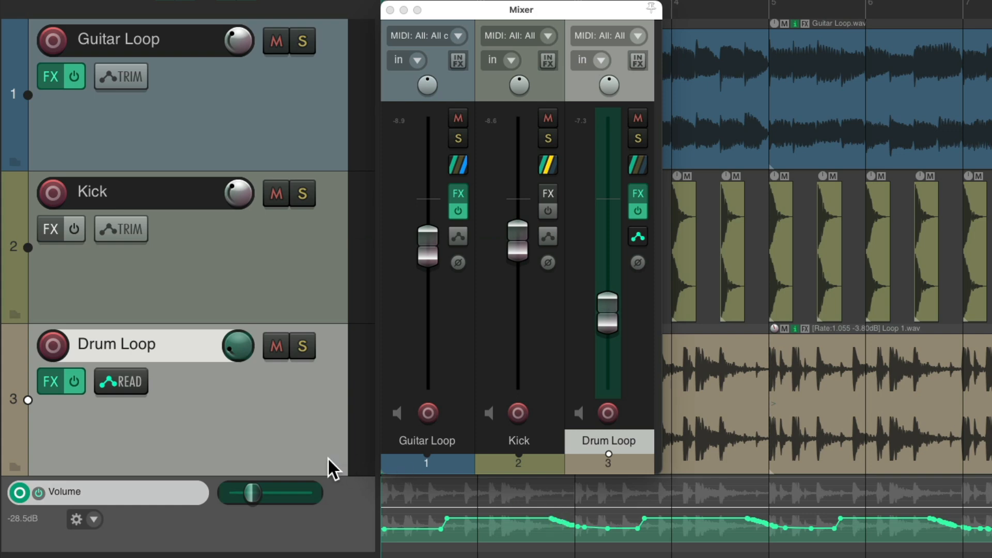
Step: Hide the Drum Loop volume envelope and play back the project to check the automated fader movement
key(v)
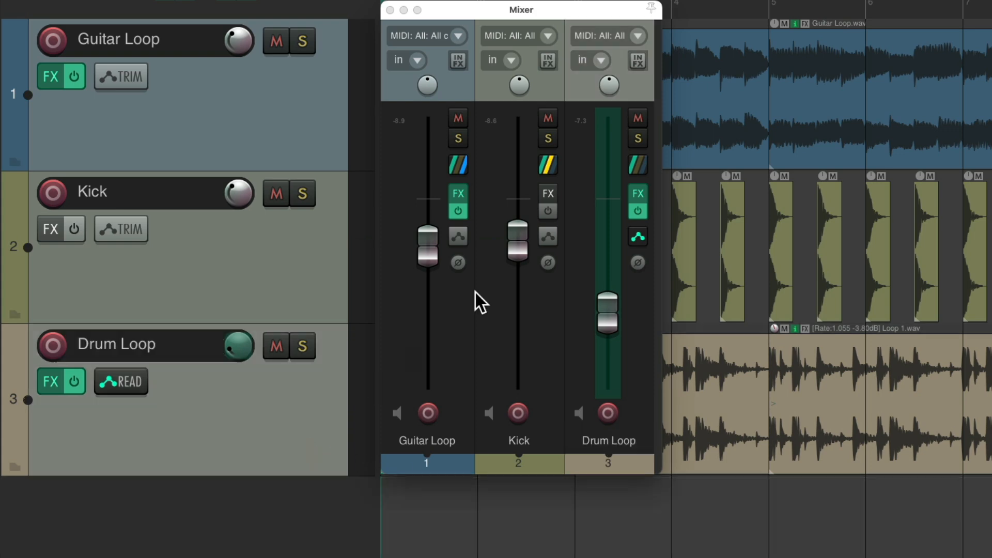
key(space)
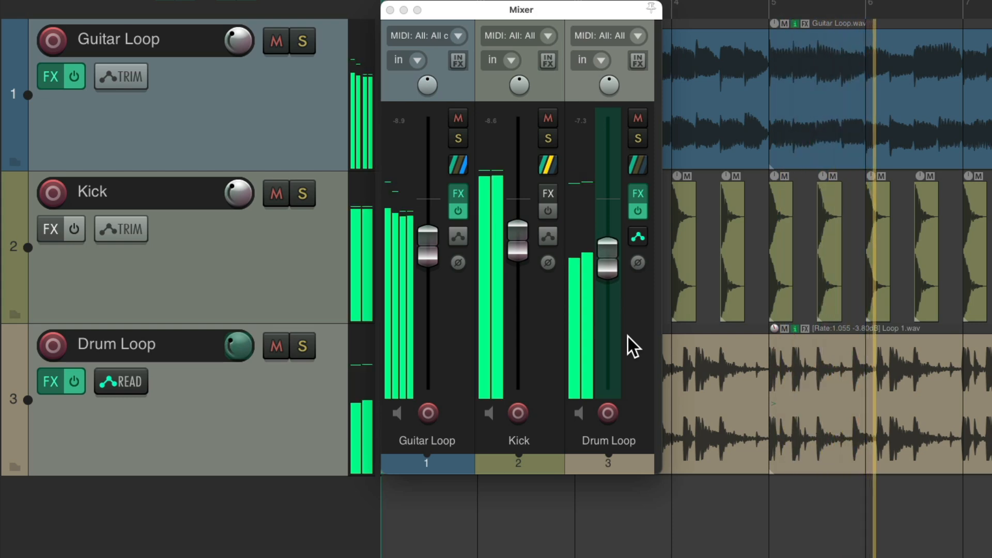
key(space)
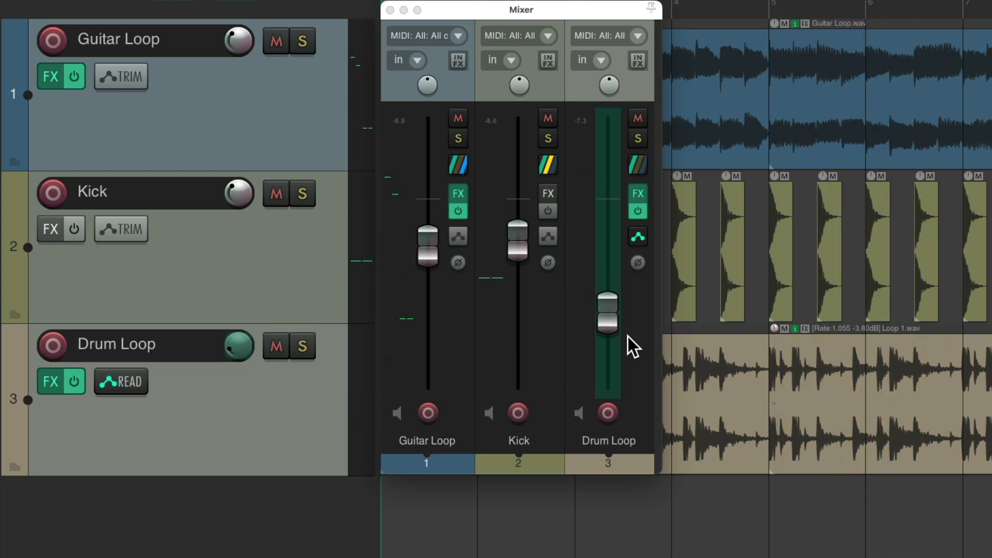